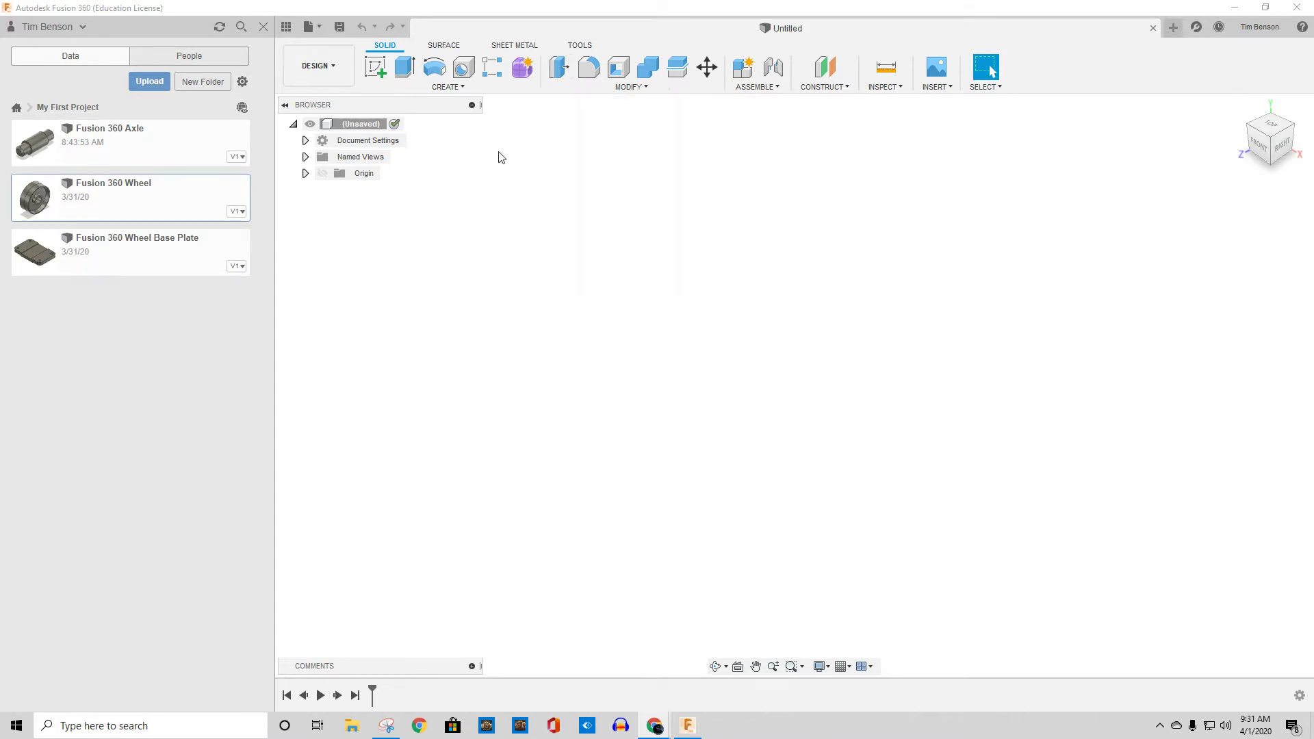
Start a sketch on the front plane and draw a 1 in diameter circle at the origin
click(385, 71)
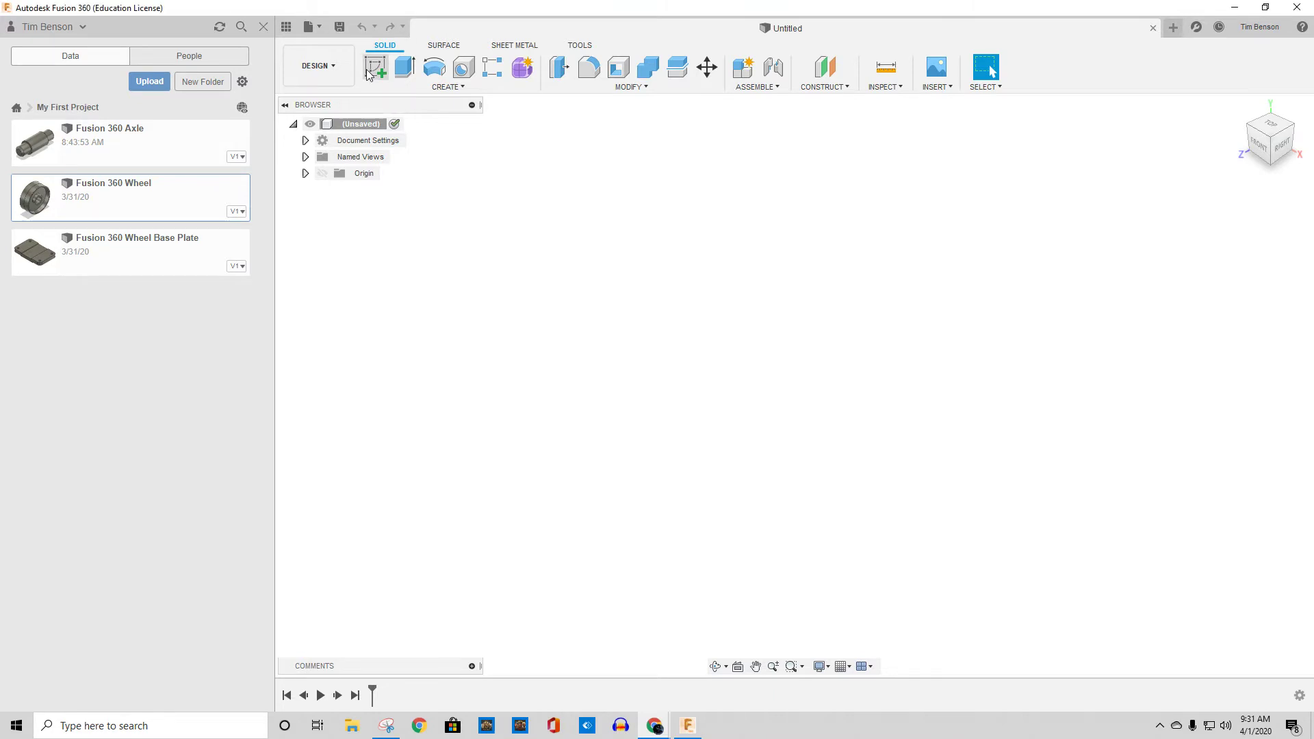
click(822, 373)
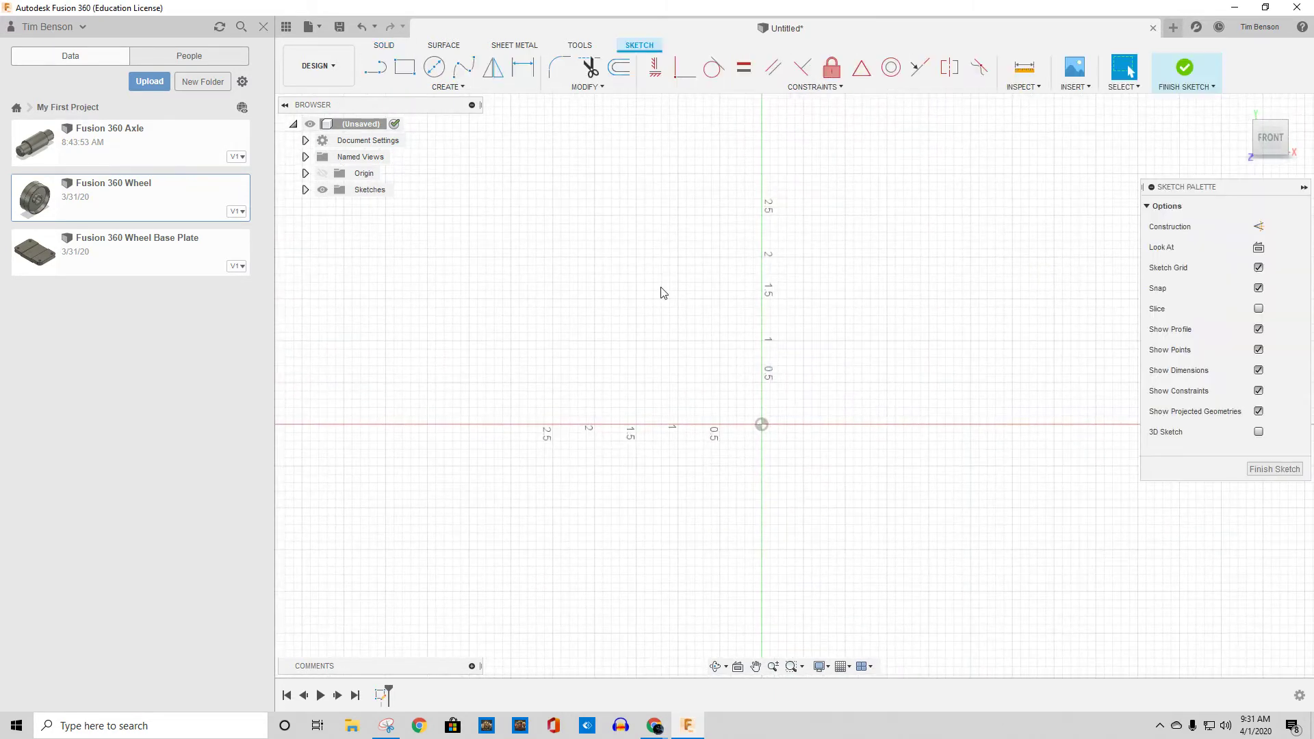
click(439, 72)
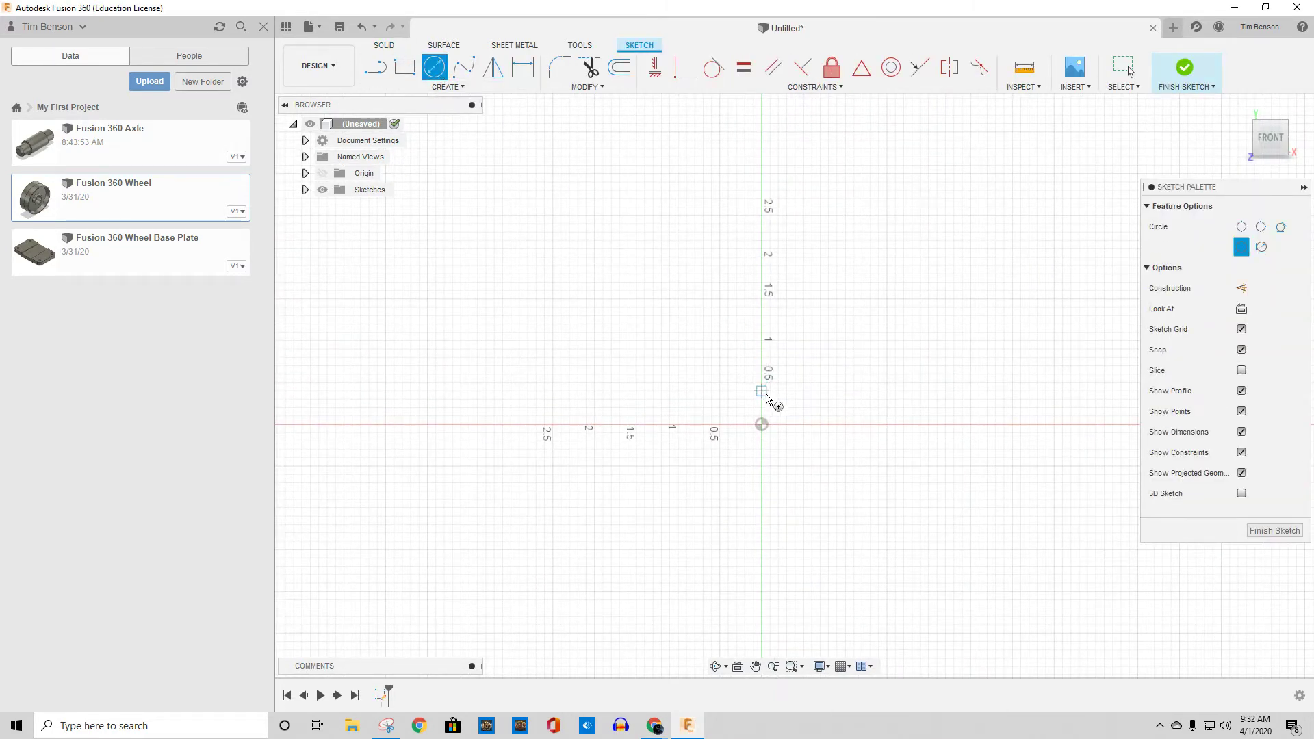
click(764, 425)
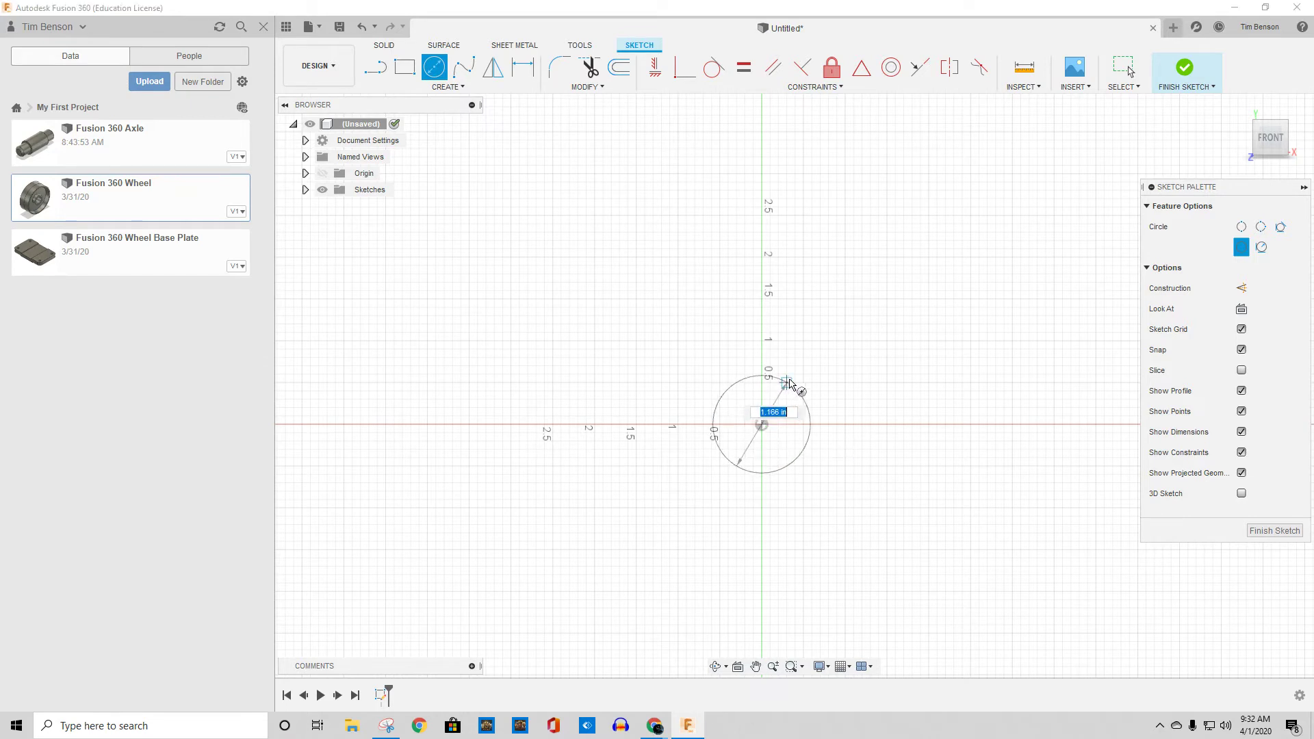
text(1)
key(Return)
key(Escape)
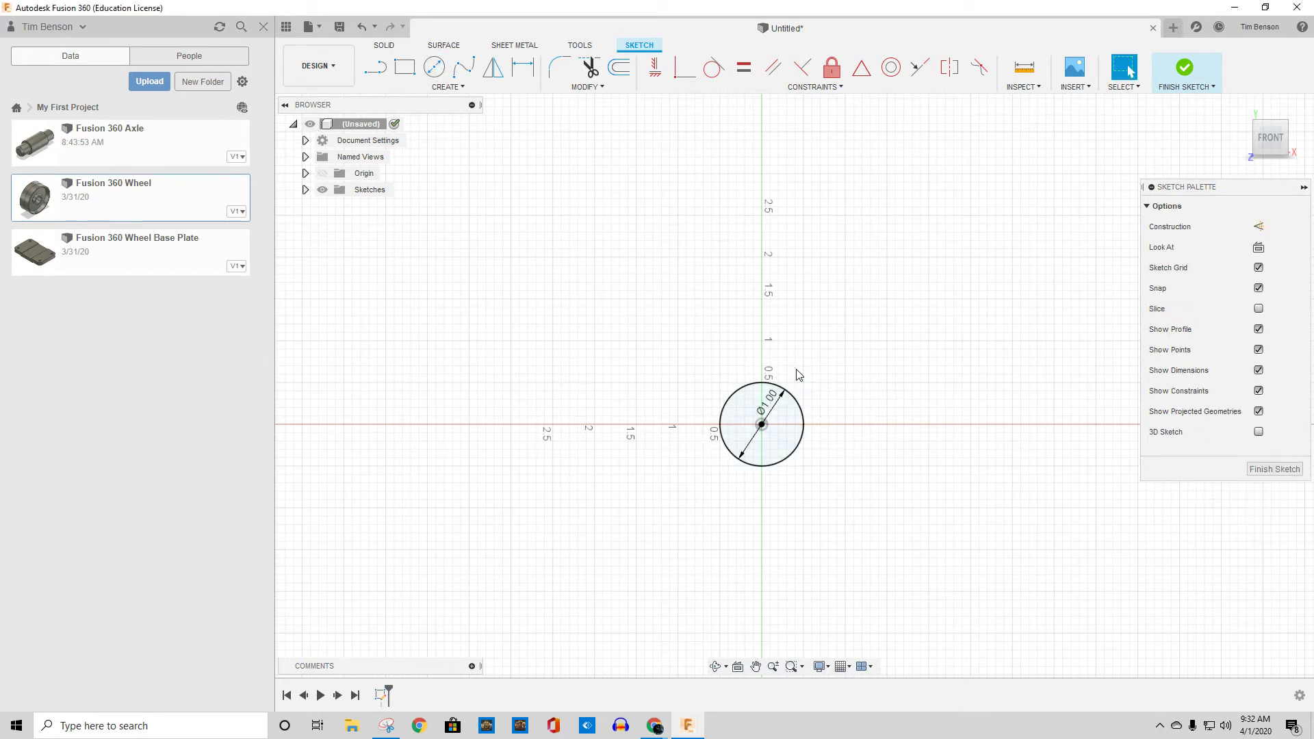
Add a concentric 1.75 in diameter circle at the origin and finish the sketch
click(761, 424)
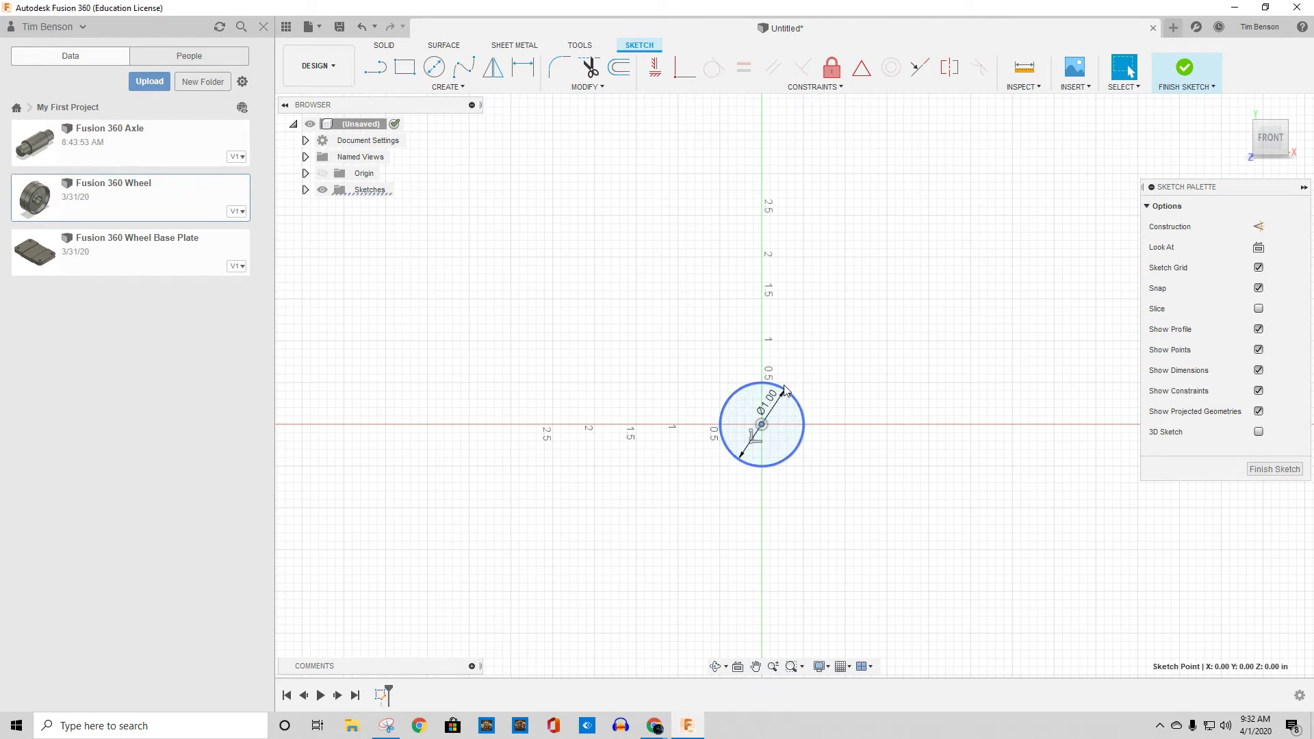
click(434, 67)
click(761, 424)
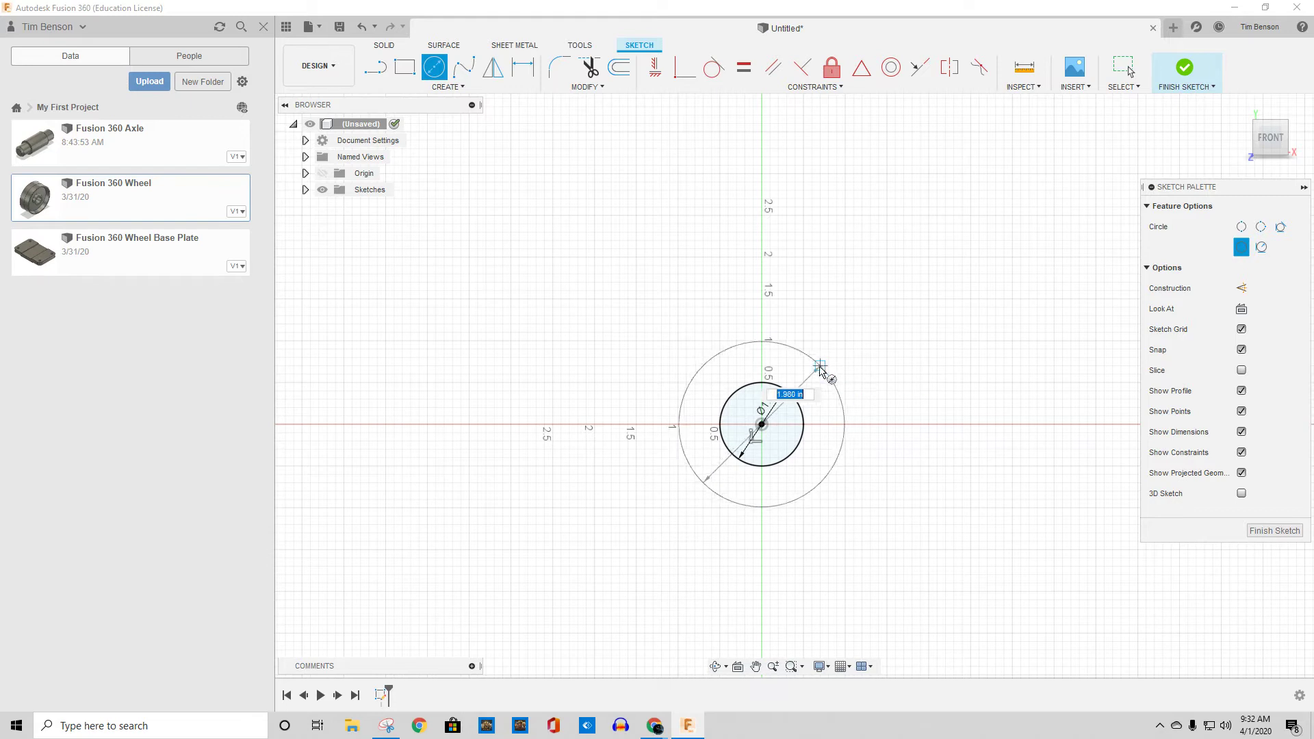
text(1.)
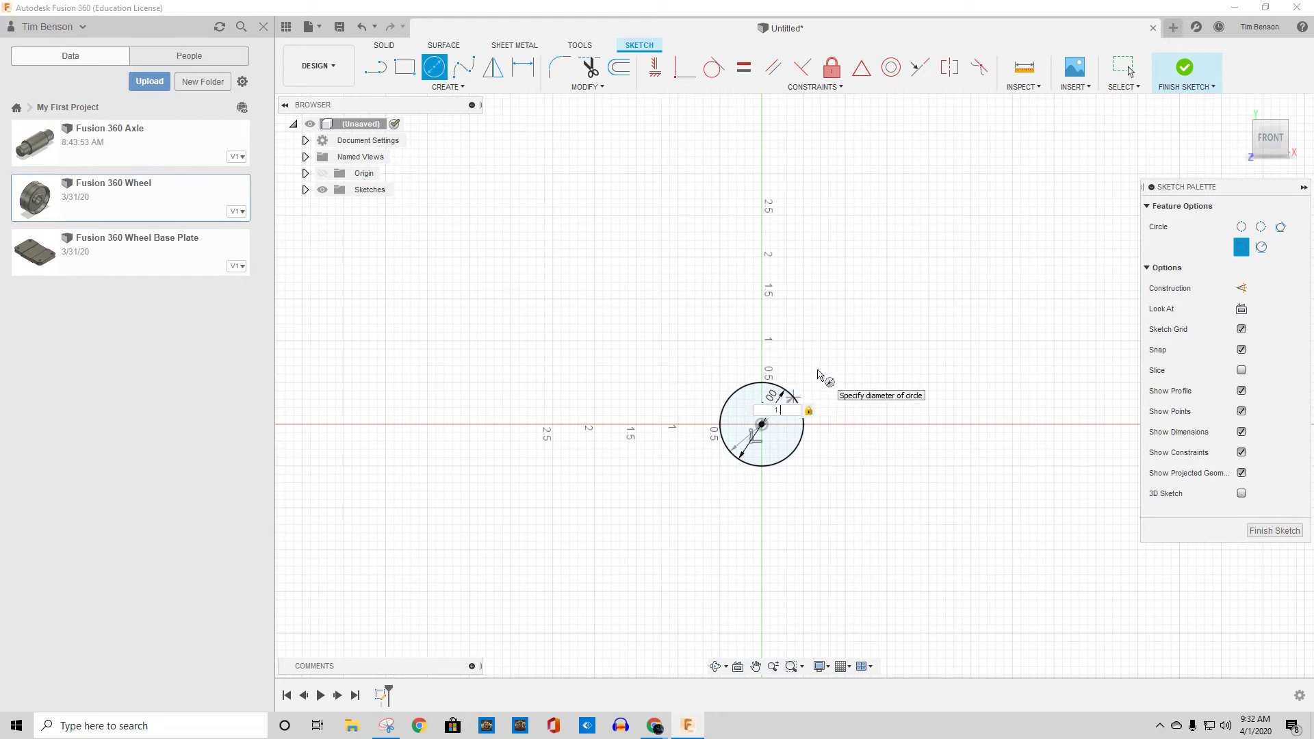
text(75)
key(Return)
key(Escape)
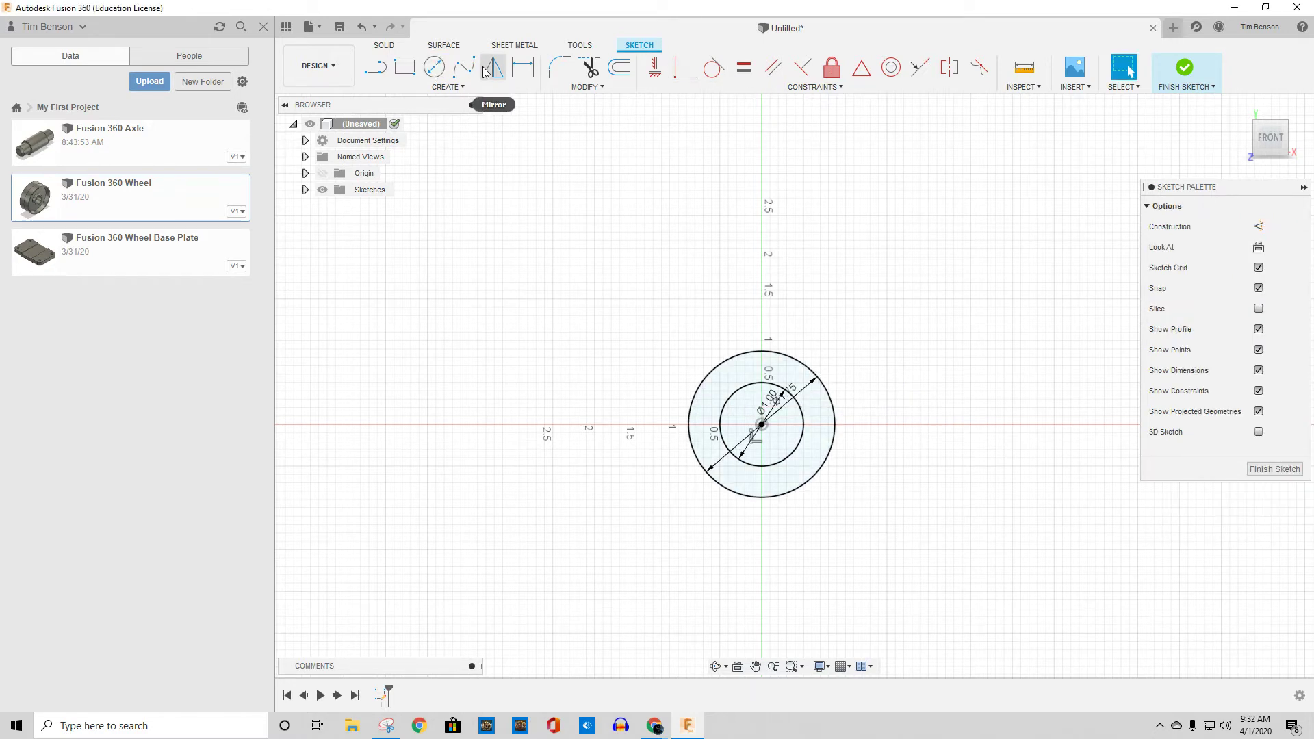
click(1186, 72)
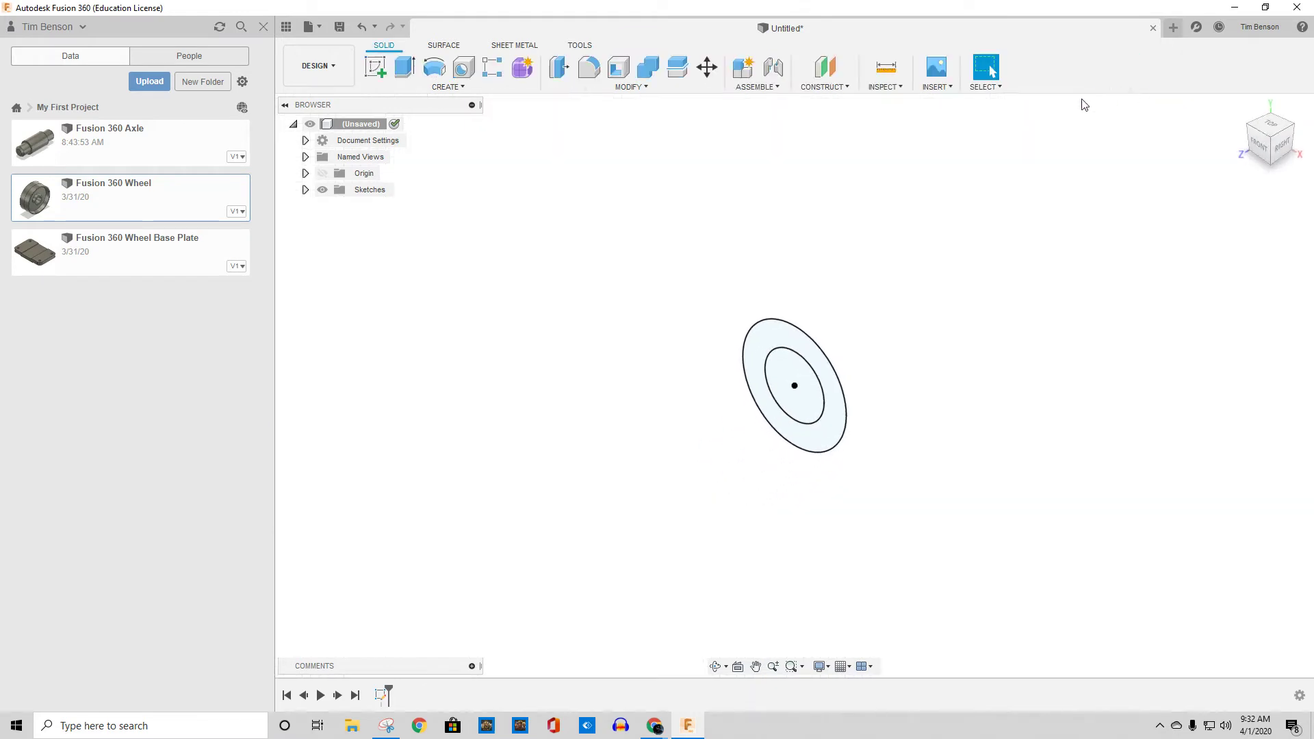
Press Pull the ring profile between the circles 0.125 in into a solid washer
click(560, 69)
click(786, 335)
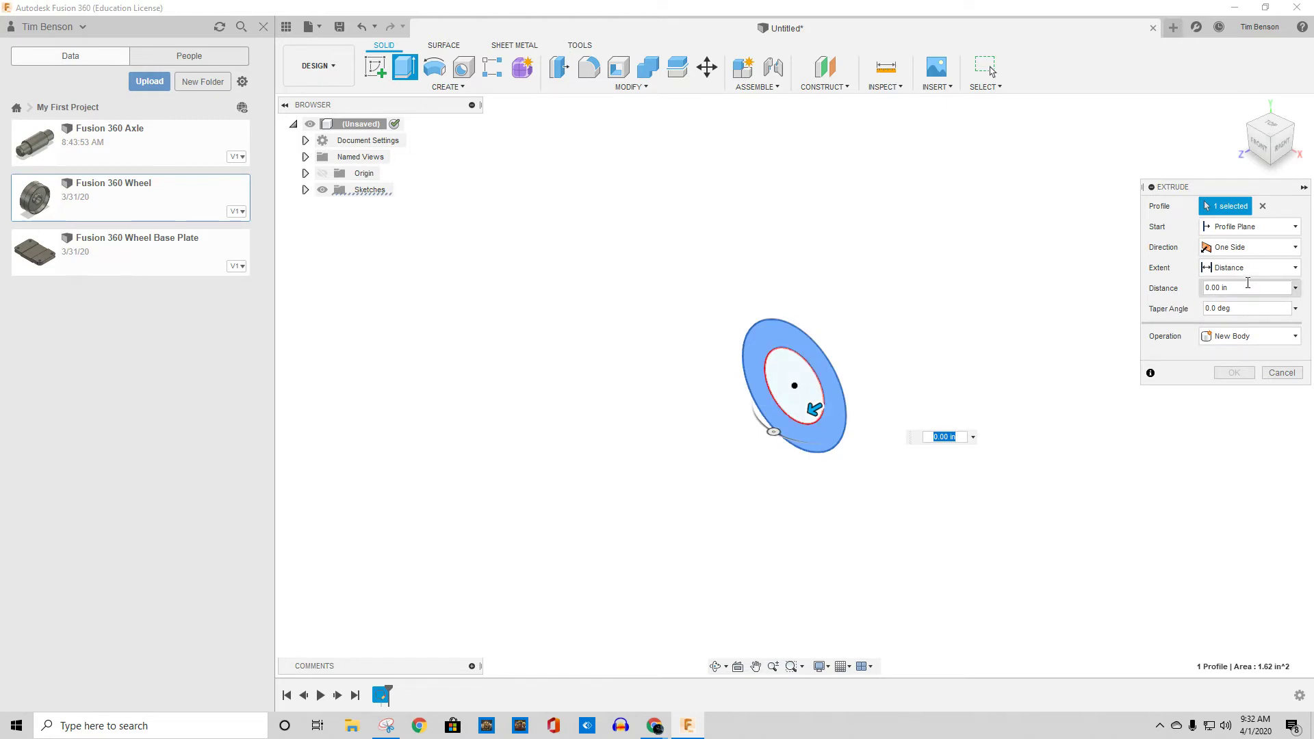
drag(1248, 282, 1203, 289)
text(.125)
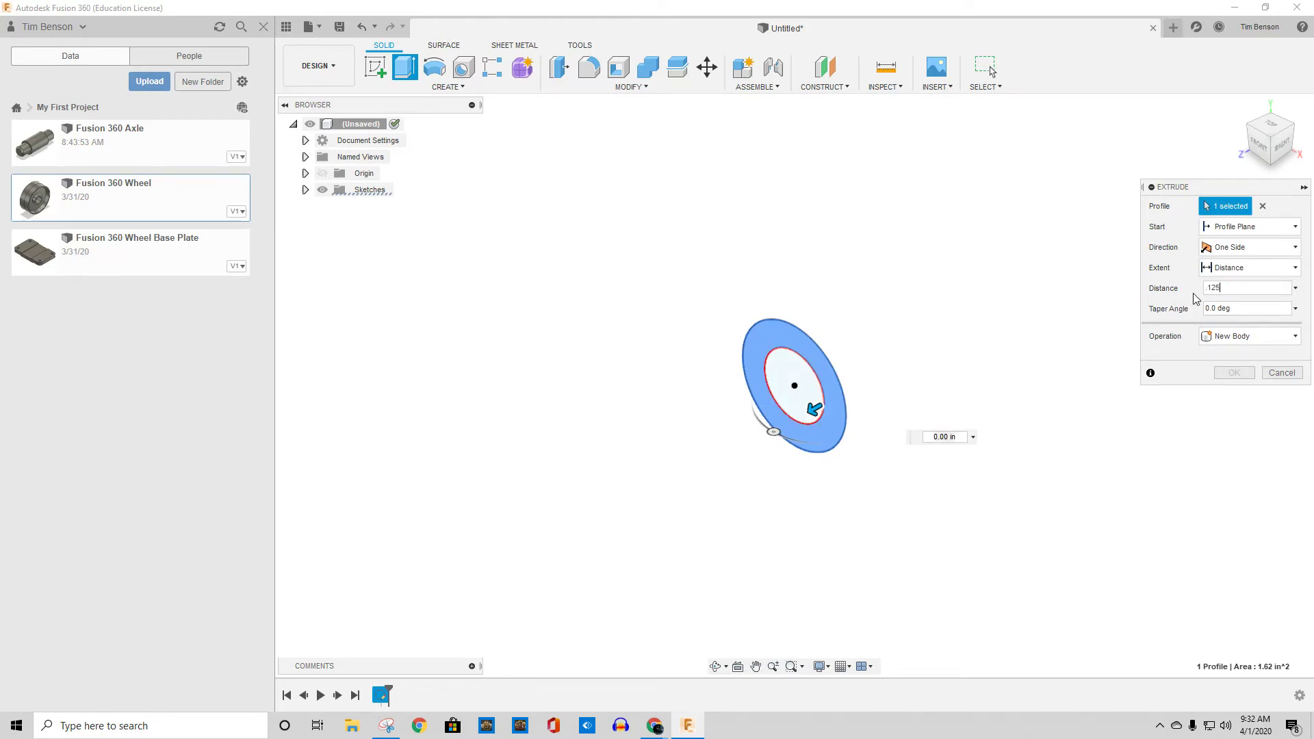
key(Return)
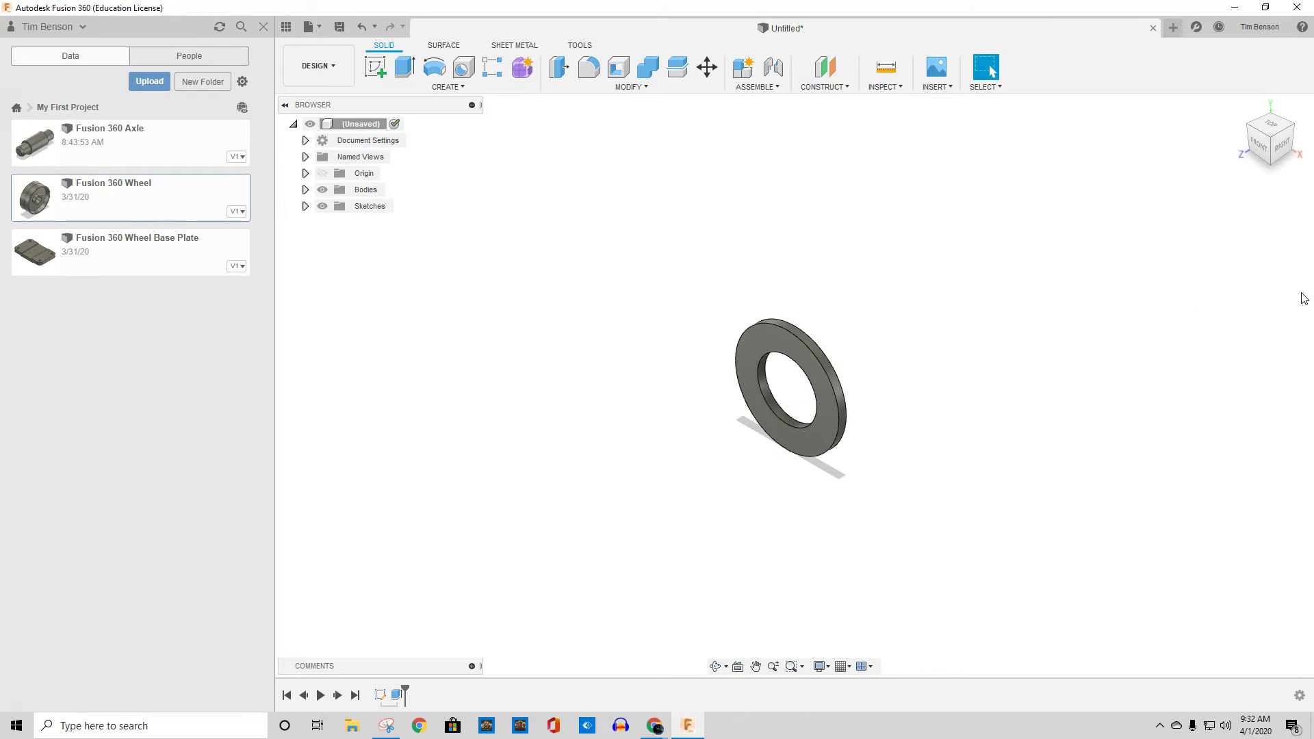
click(375, 68)
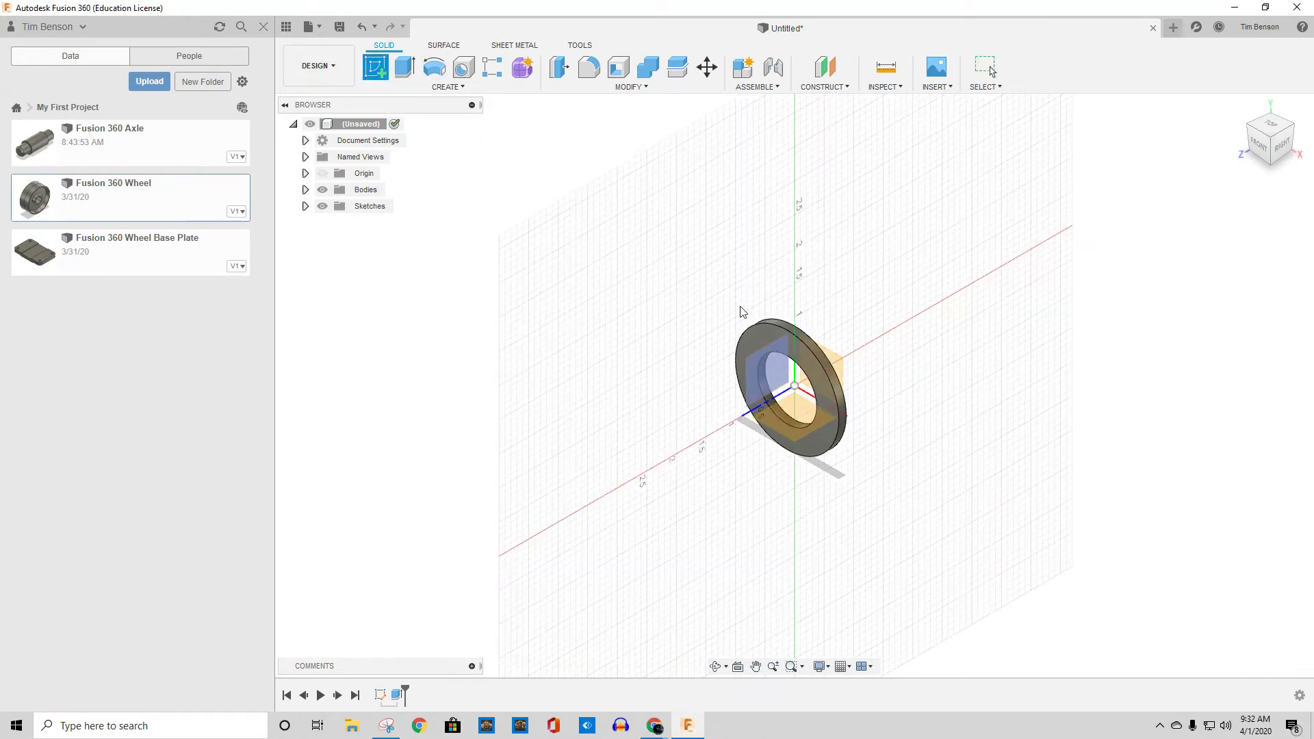
On the washer's front face, sketch a Ø1.5 in circle at its centre and finish the sketch
click(770, 338)
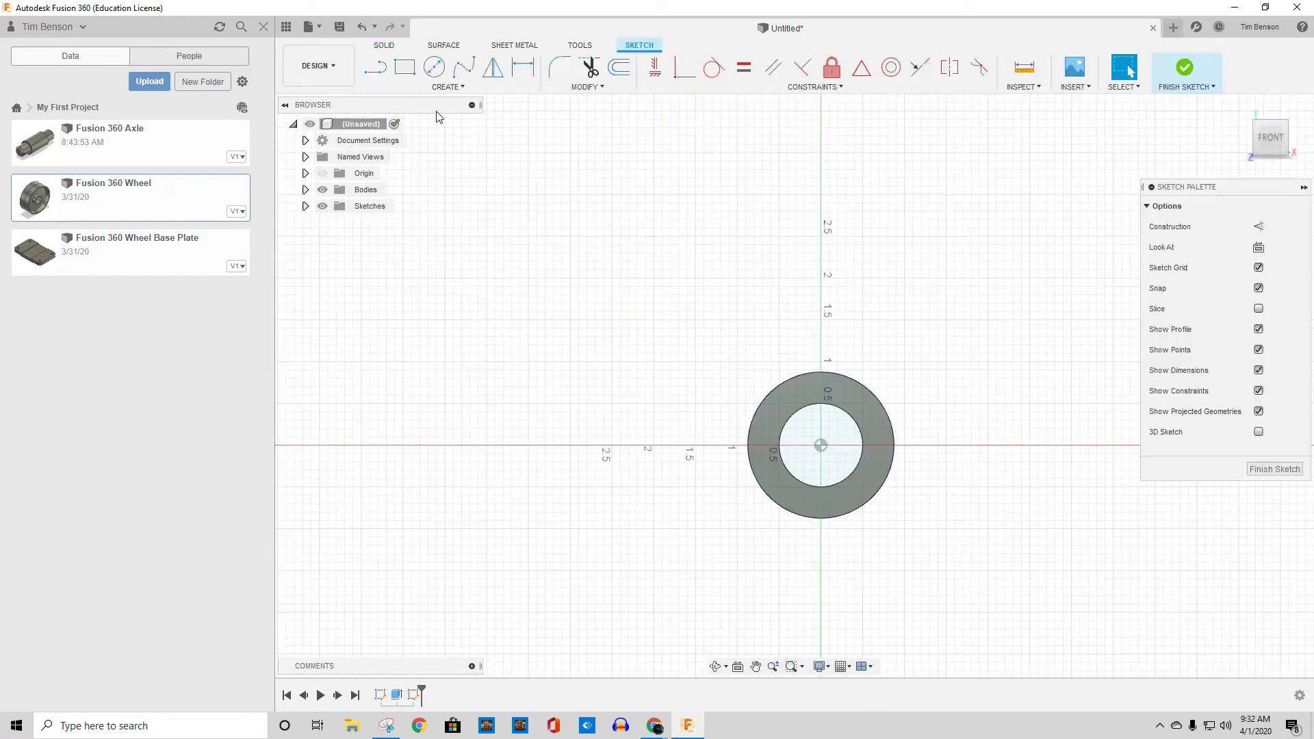
click(434, 67)
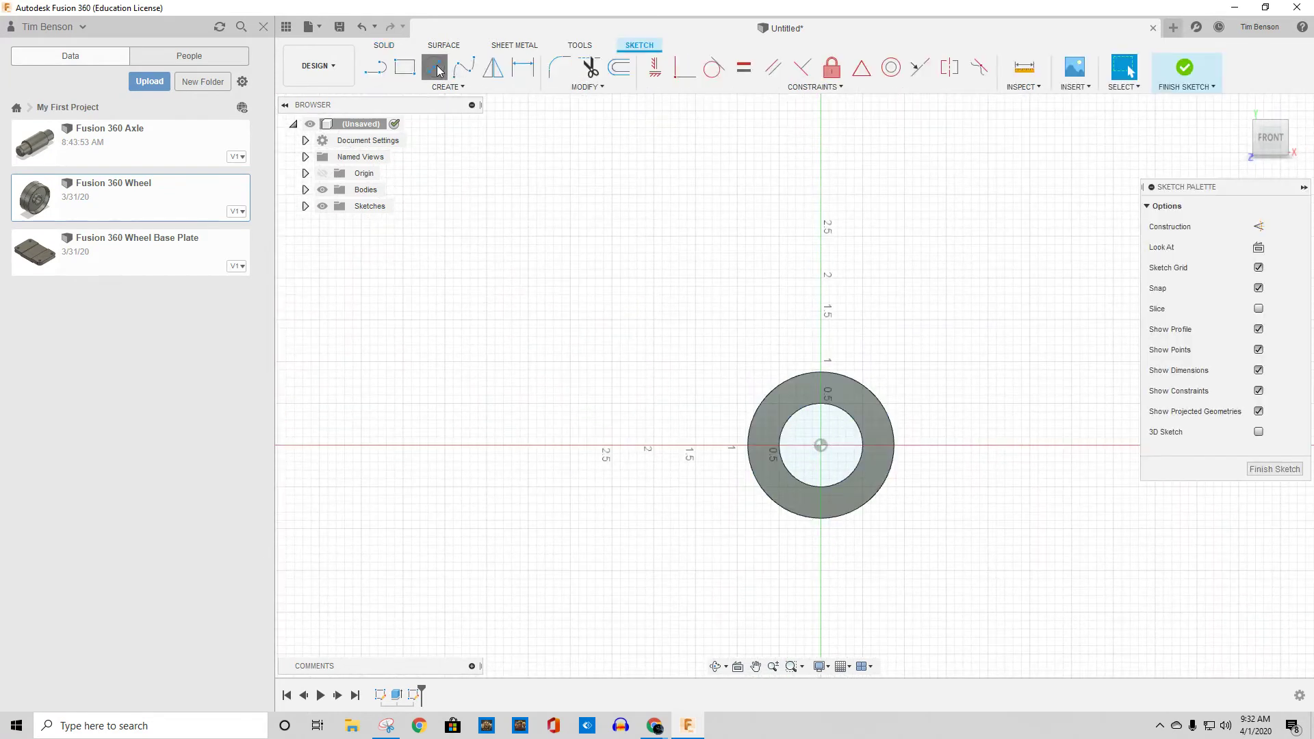
click(820, 445)
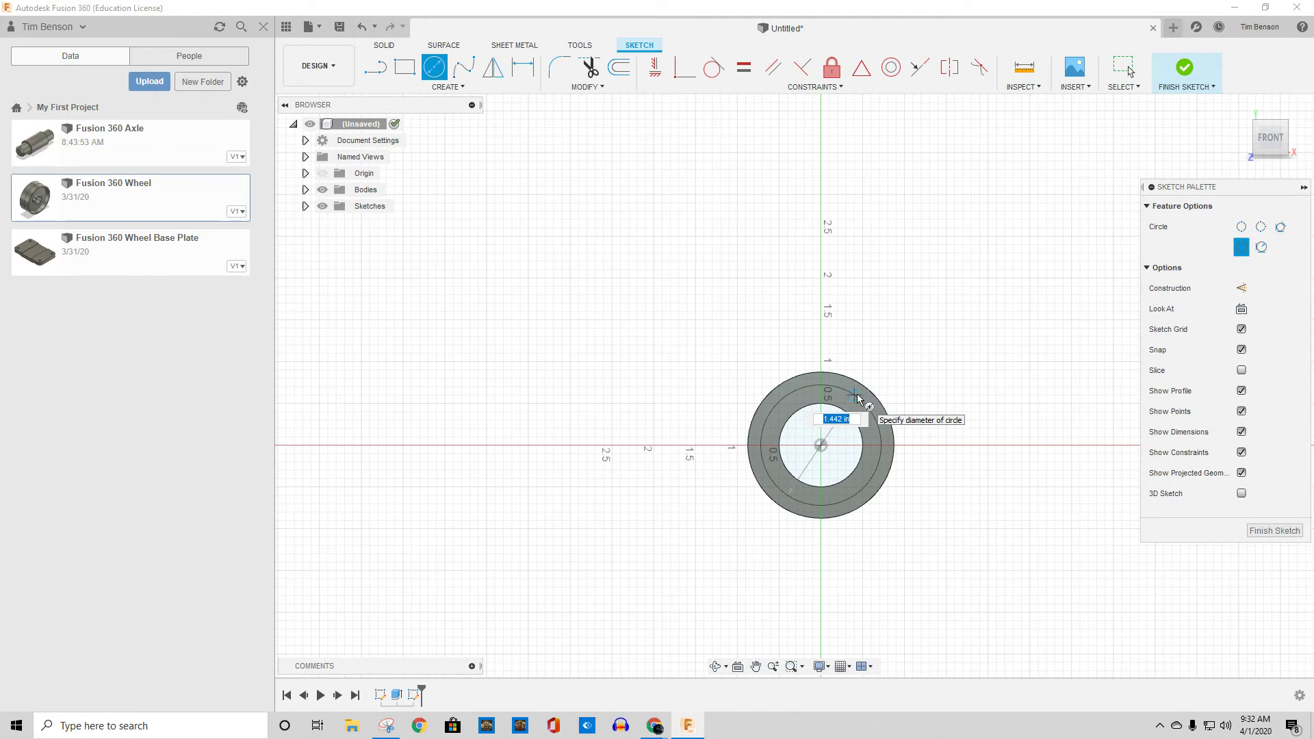
text(1.5)
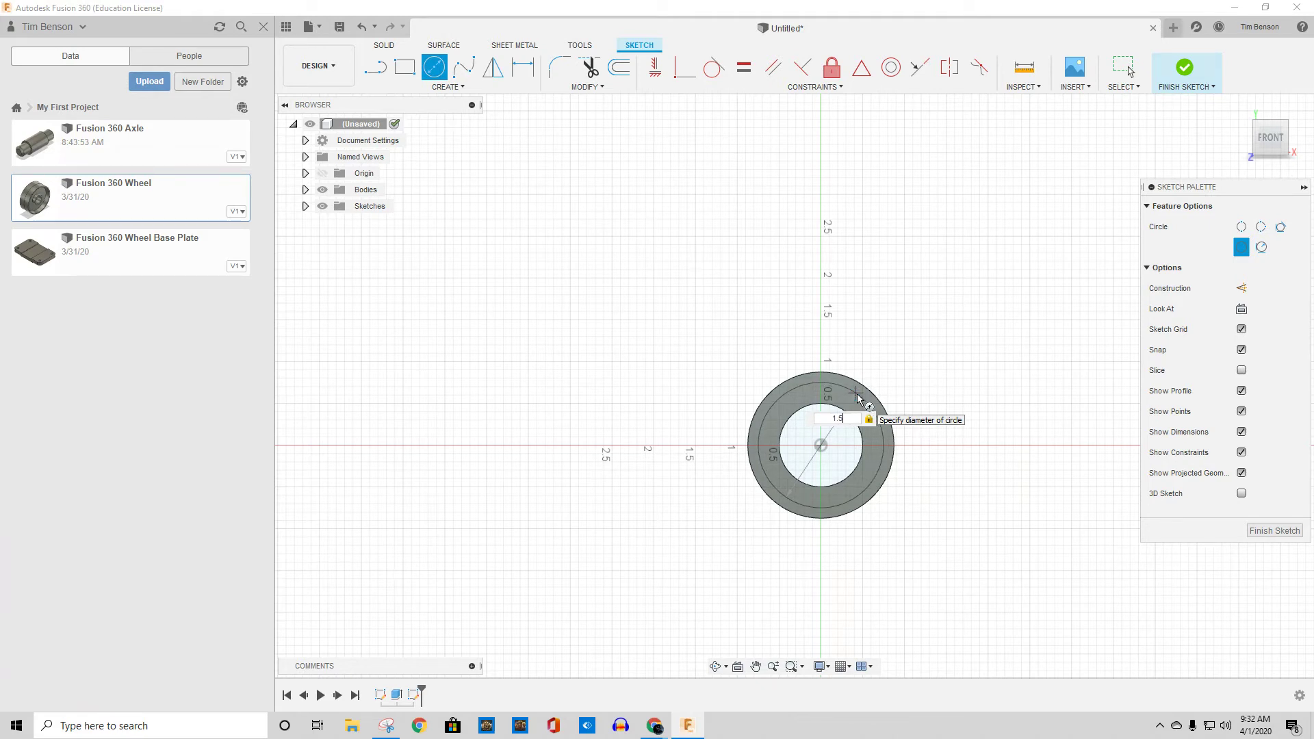
key(Return)
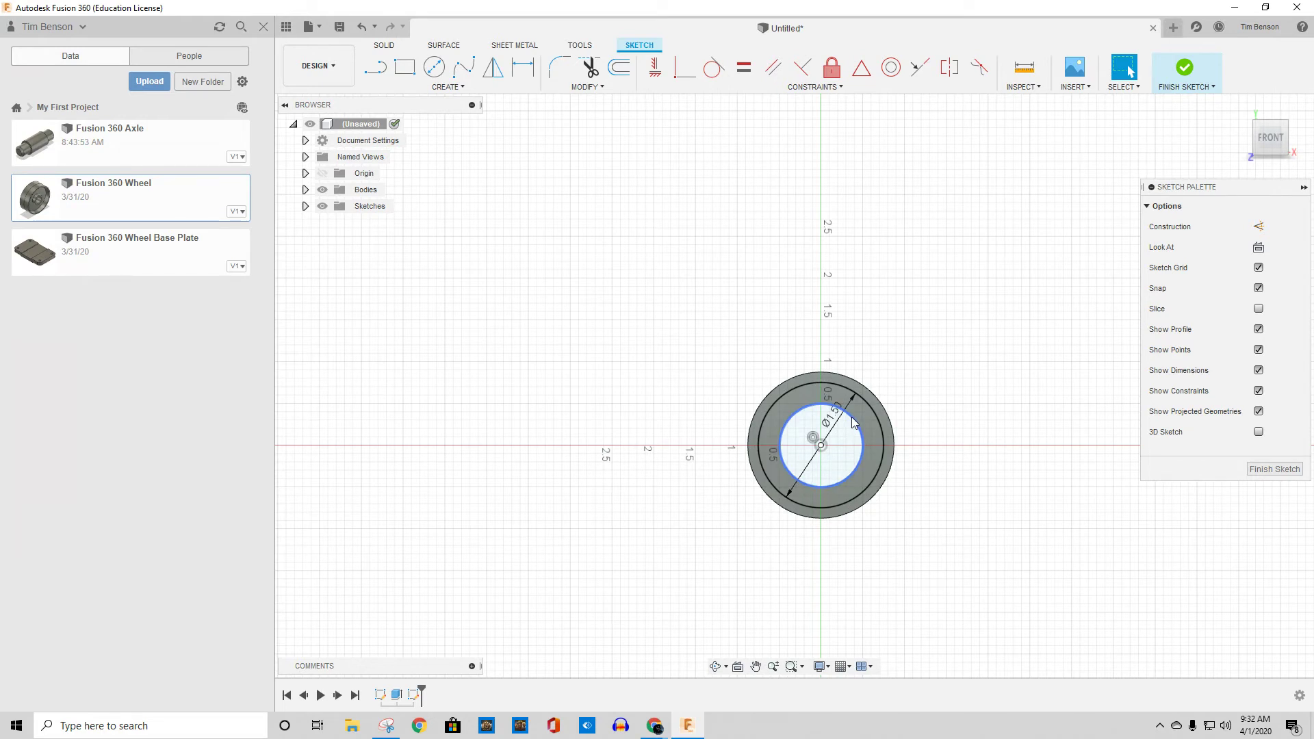
click(1182, 72)
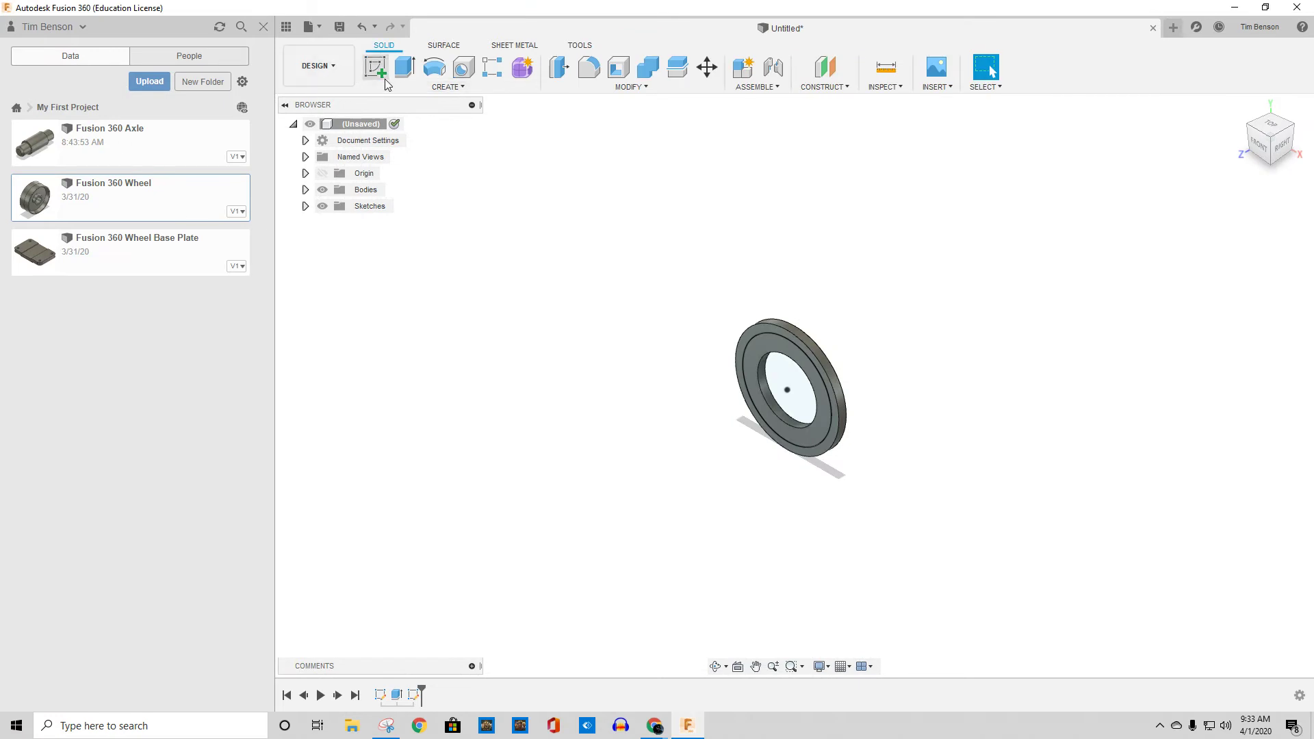
Extrude the ring profile 0.75 in, joined onto the washer face, as the hub
click(557, 77)
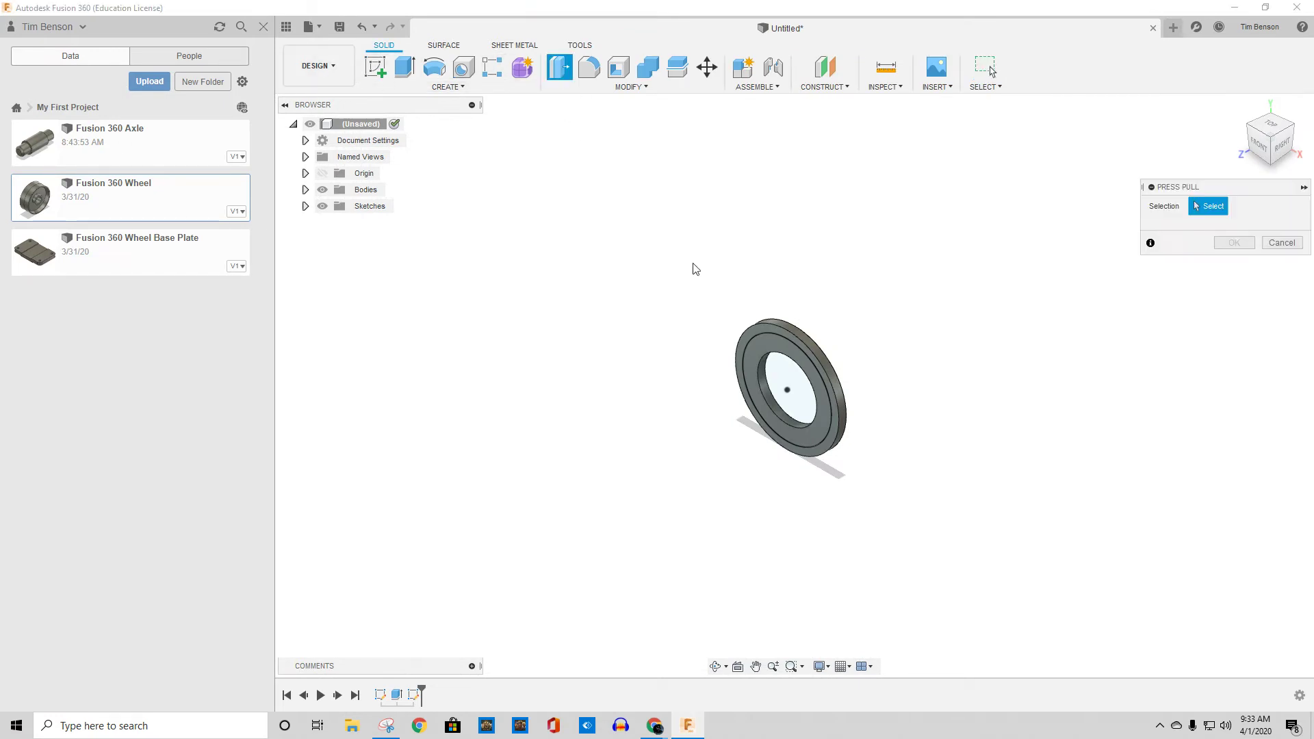
click(764, 350)
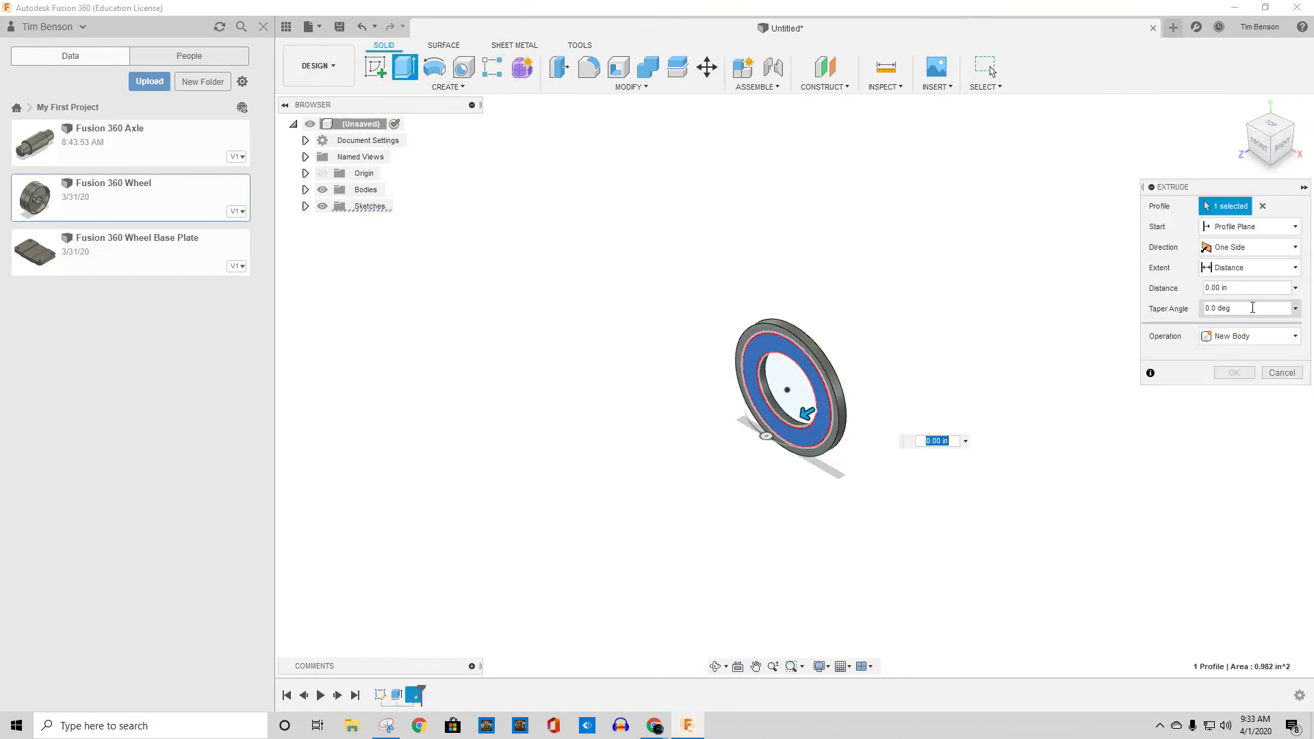
click(1234, 289)
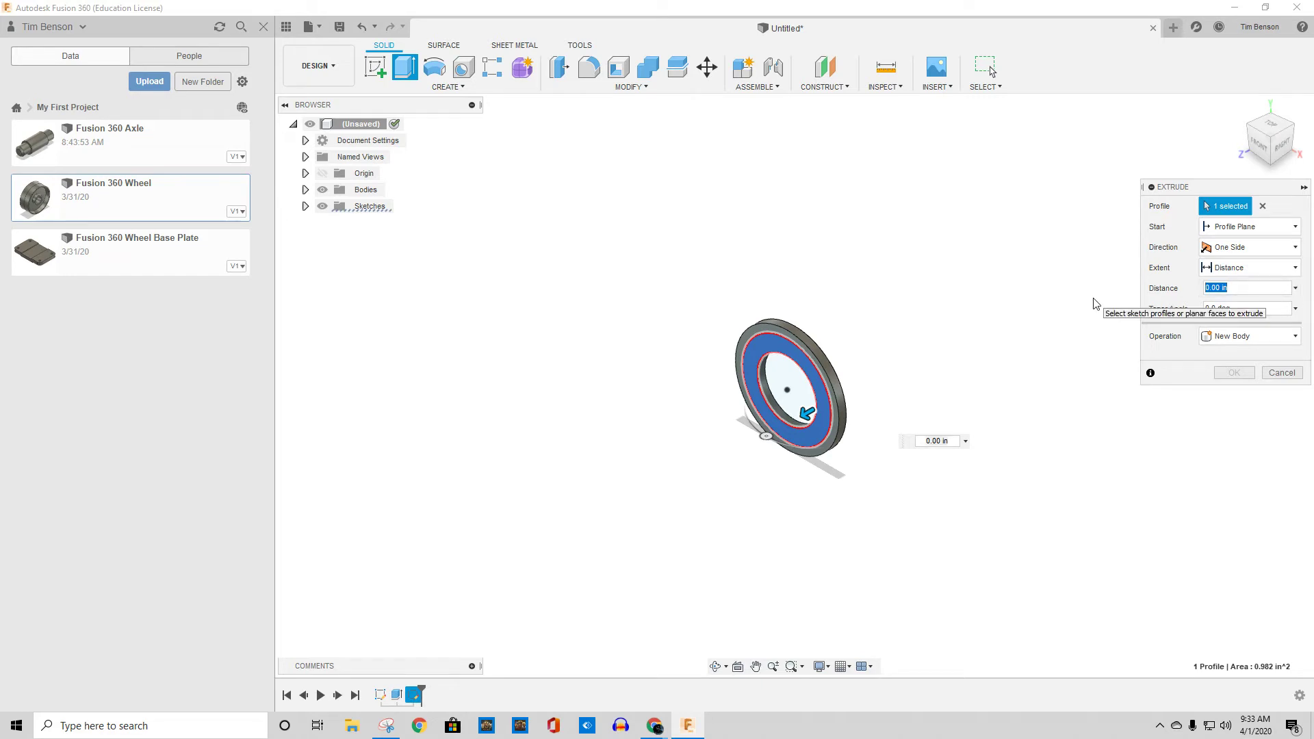
text(.75)
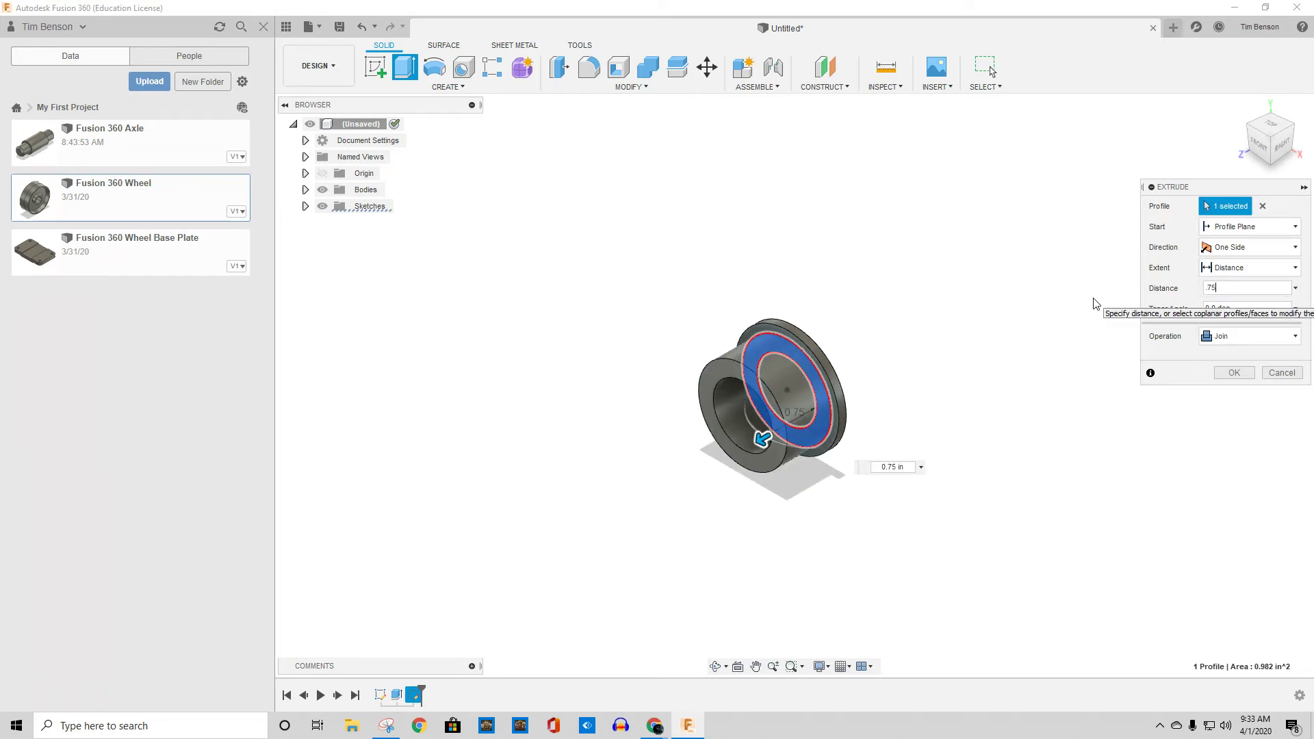
click(1234, 374)
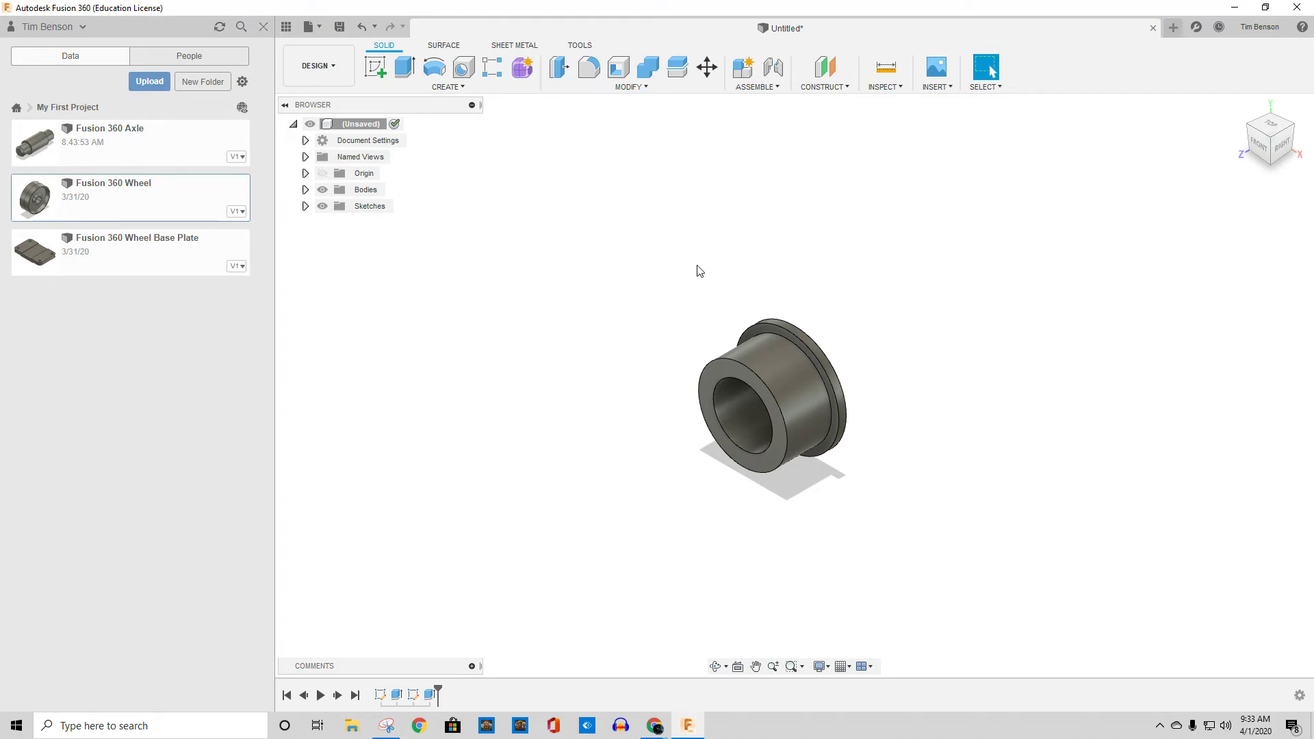
Open the Physical Material library for Body1 from the Browser
click(305, 190)
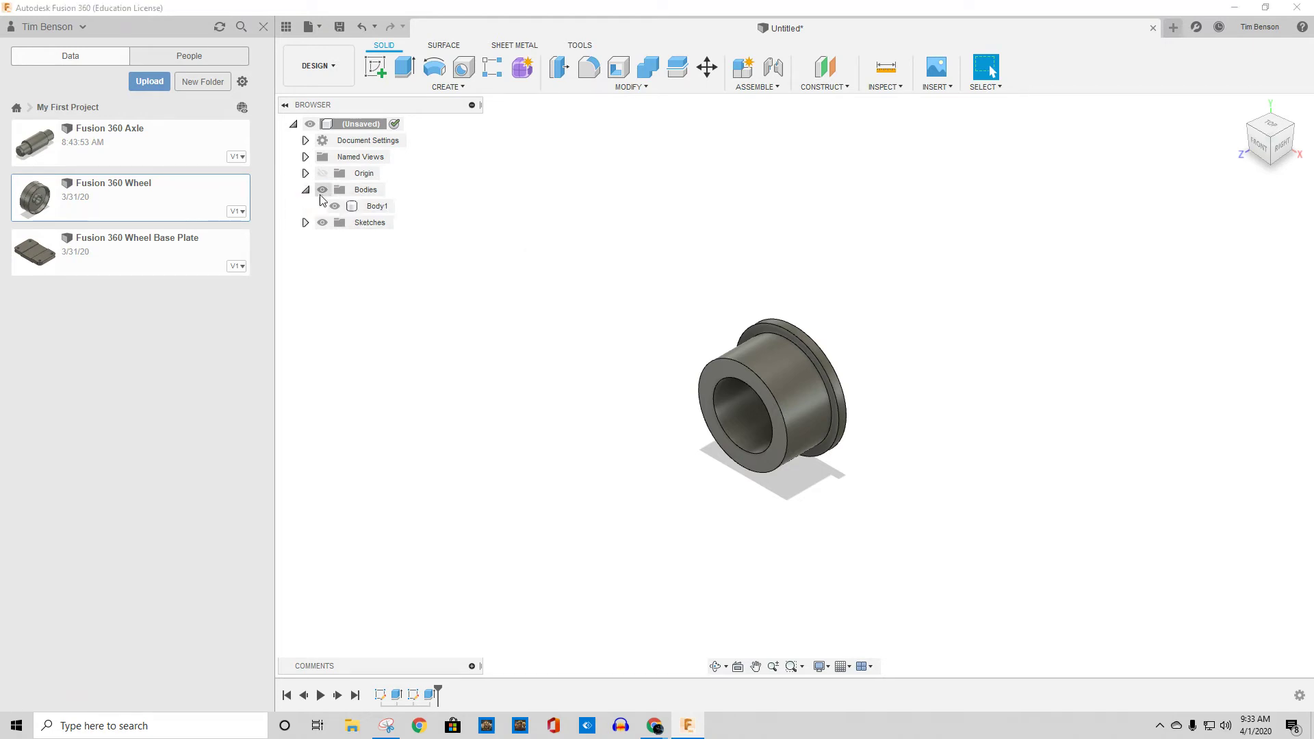
right_click(369, 206)
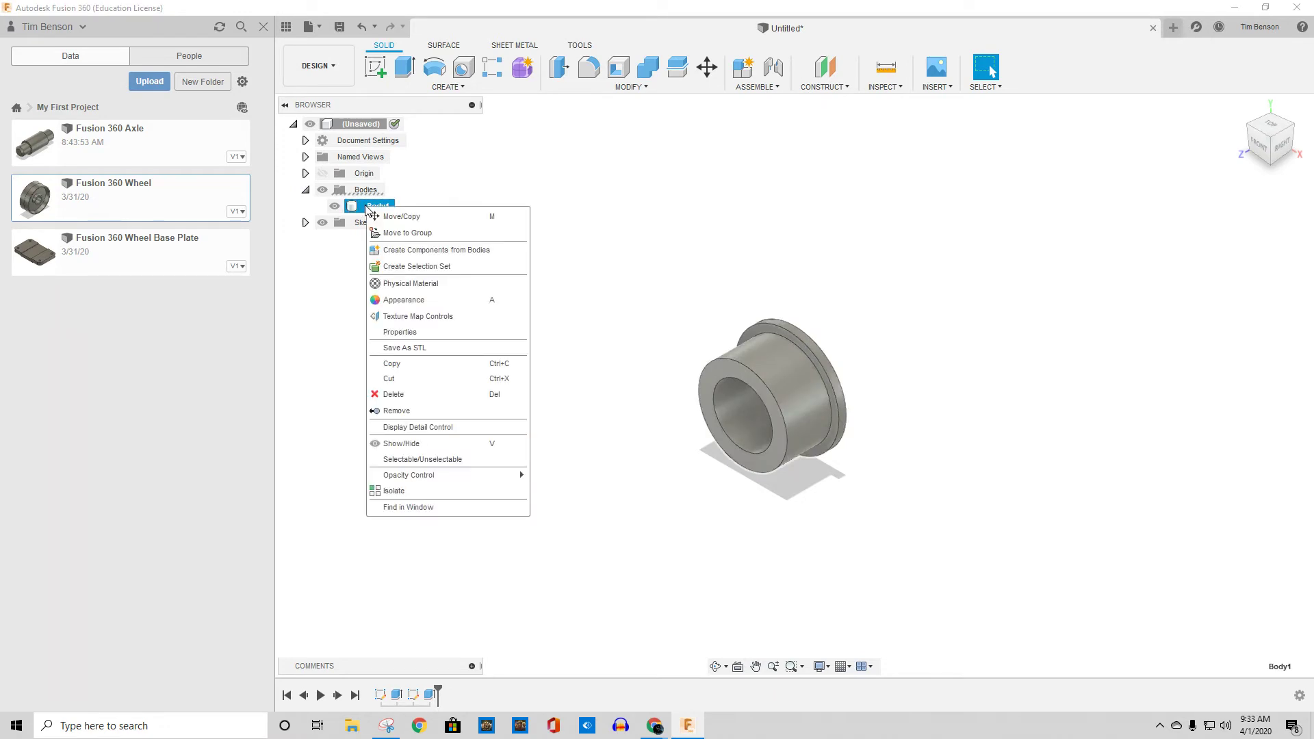
click(411, 283)
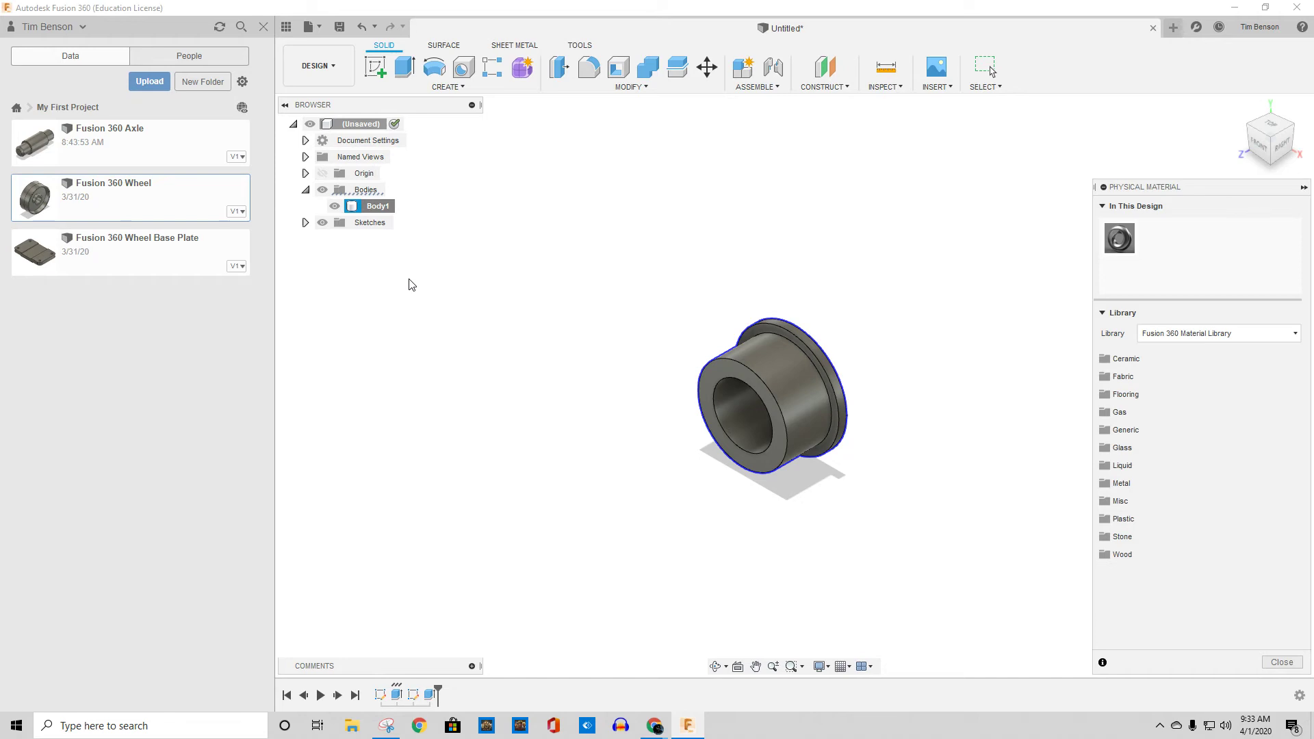
Apply Brass, Soft Yellow from the Metal category to the bushing body
click(1151, 484)
scroll(1165, 504, down, 3)
scroll(1194, 527, down, 3)
scroll(1195, 527, down, 3)
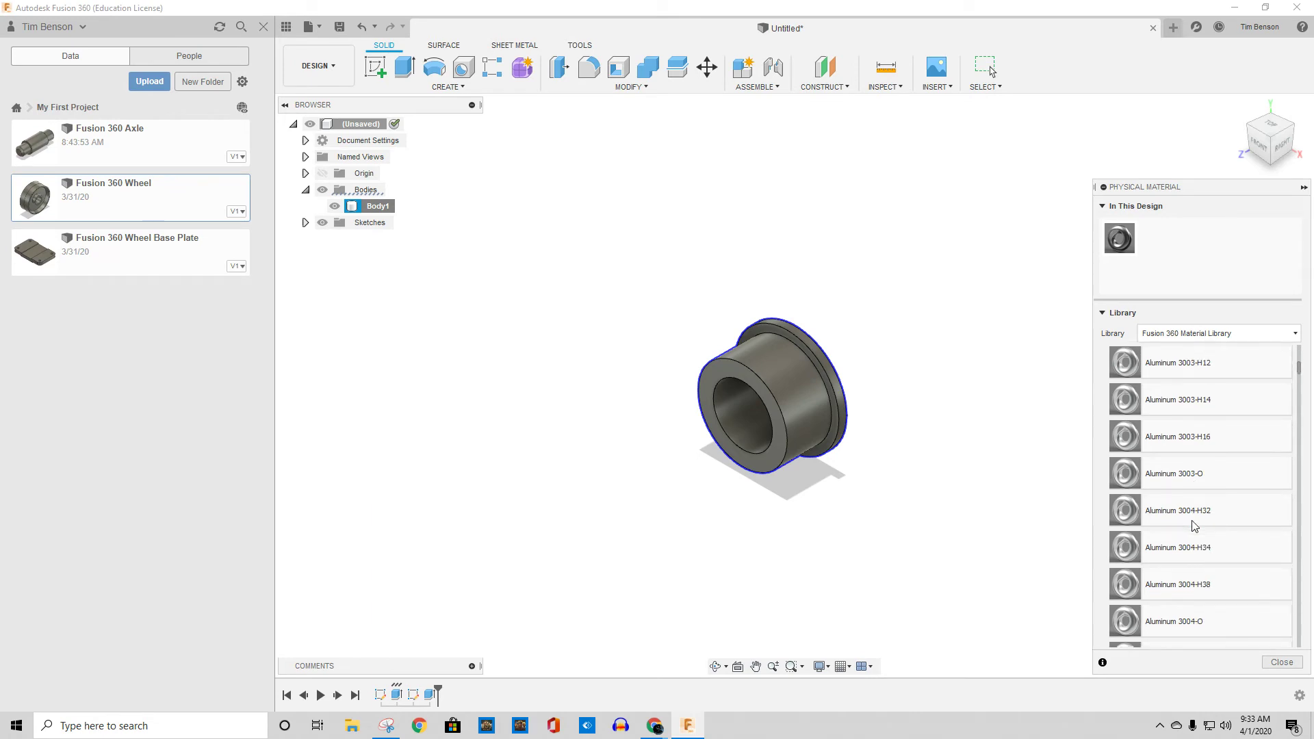
scroll(1194, 527, down, 8)
scroll(1194, 527, down, 10)
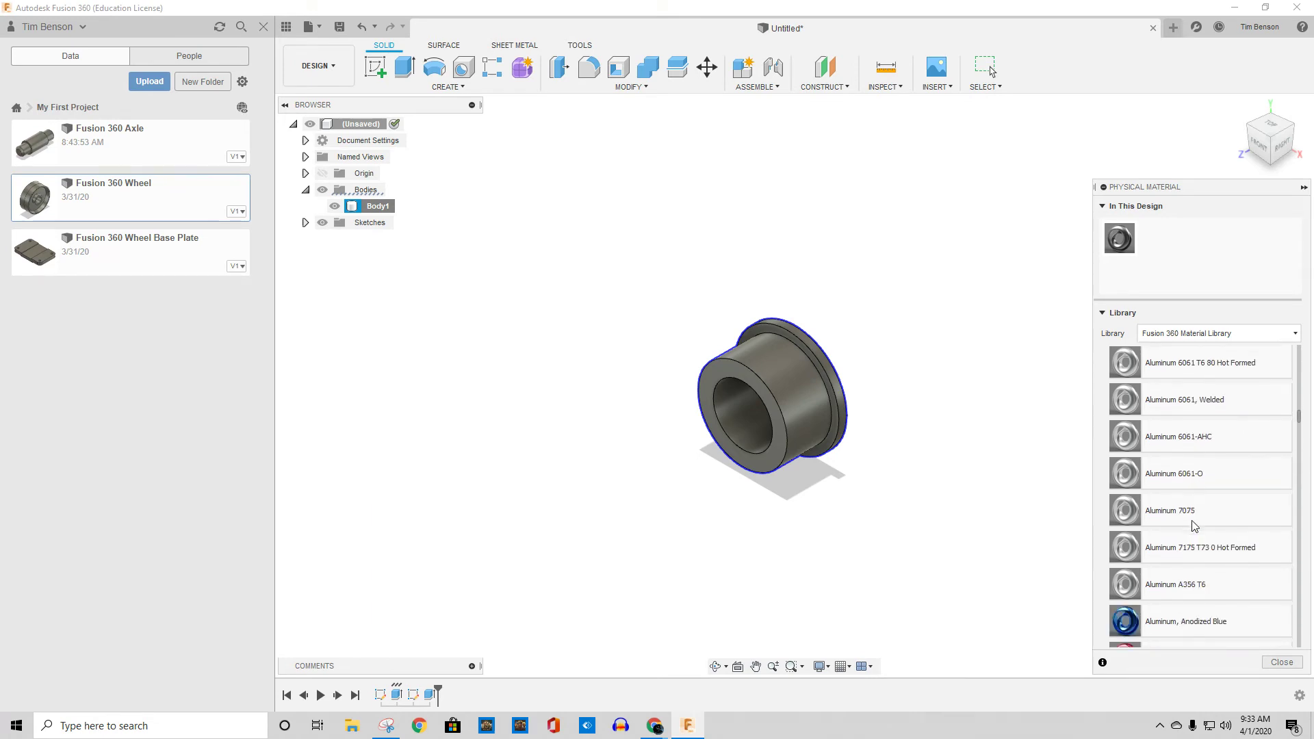
scroll(1194, 527, down, 4)
scroll(1193, 525, down, 2)
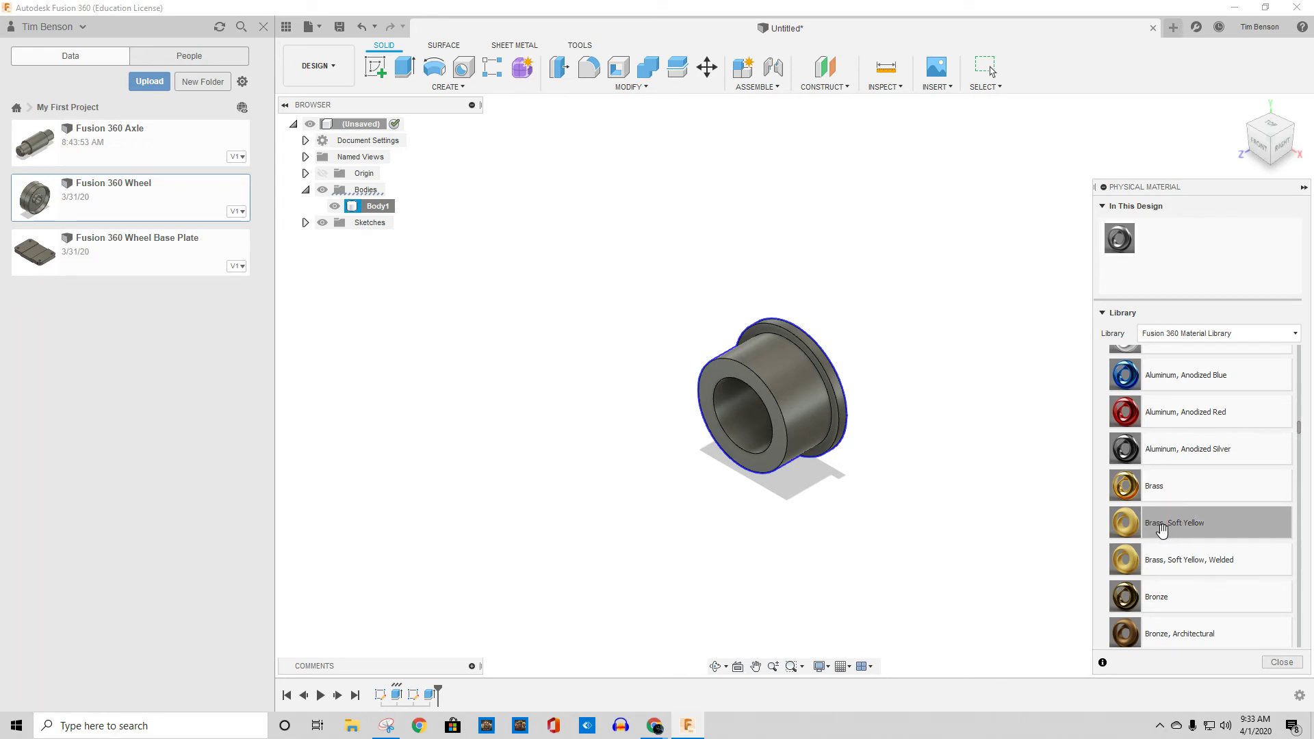
drag(1127, 529, 753, 414)
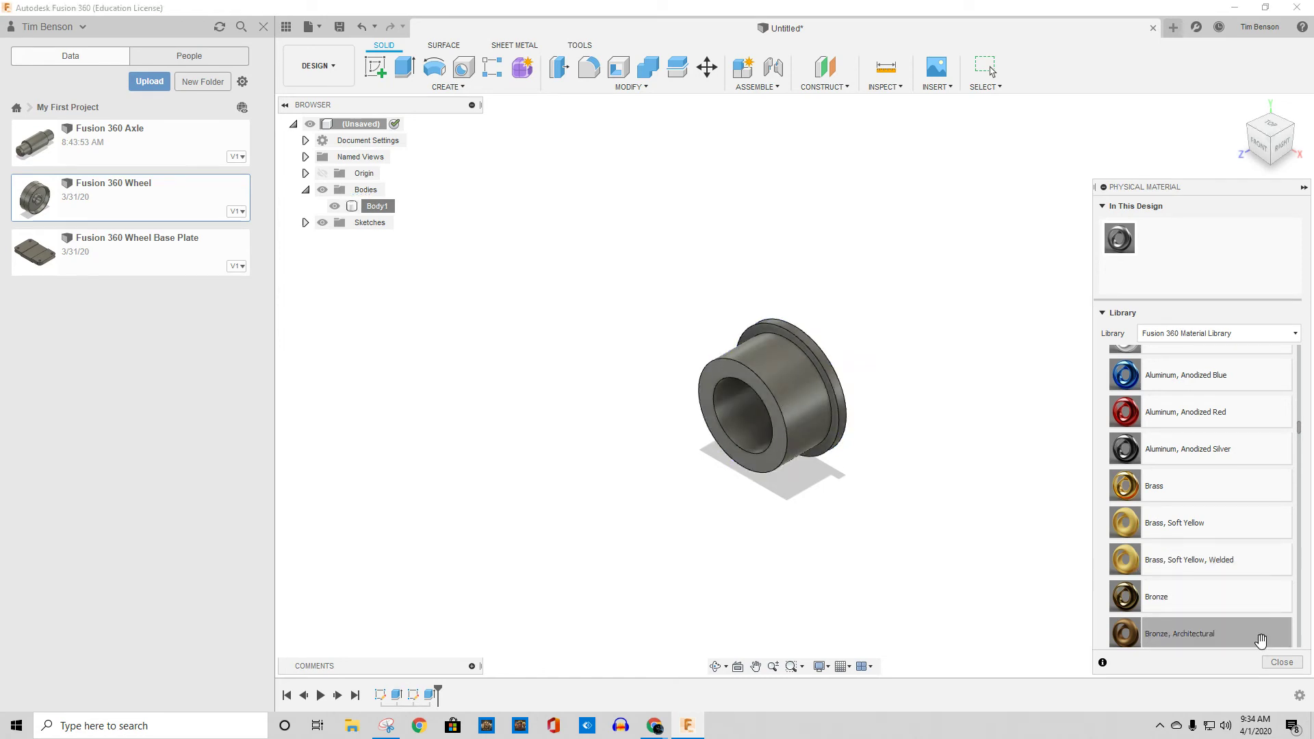
drag(1140, 560, 808, 389)
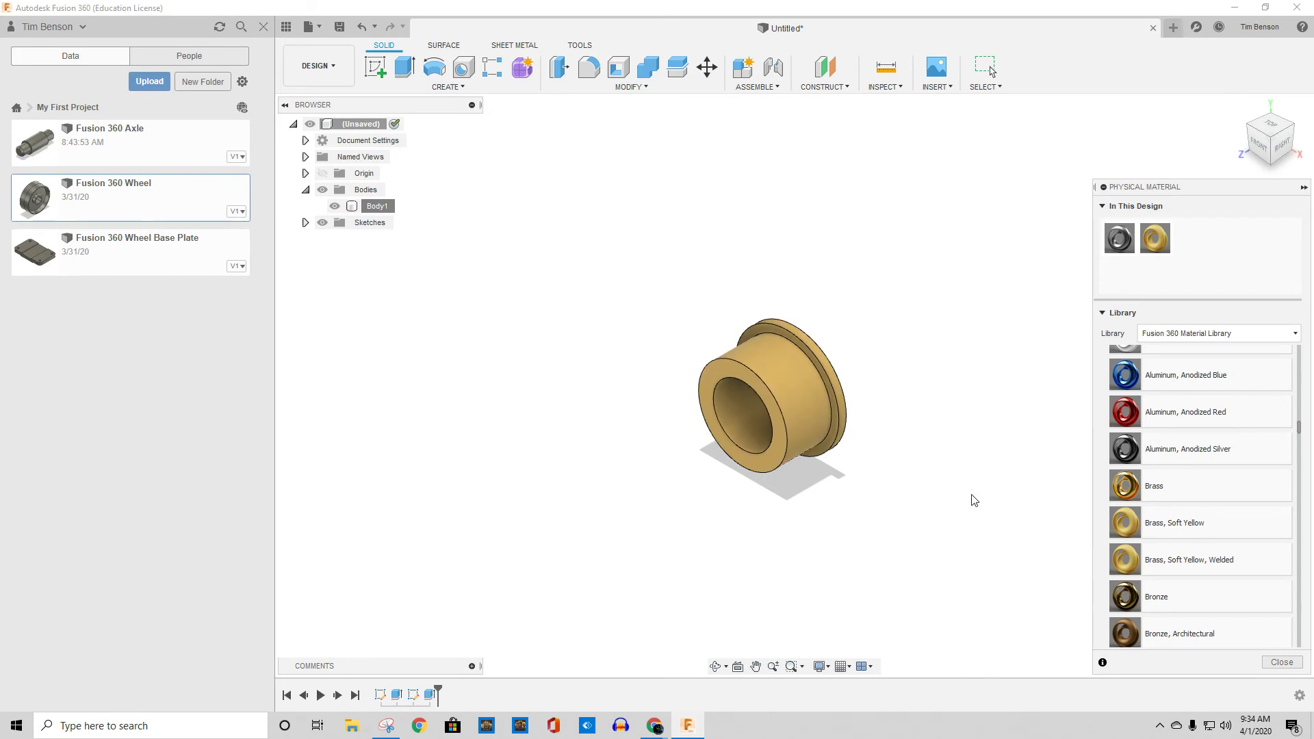
click(1303, 188)
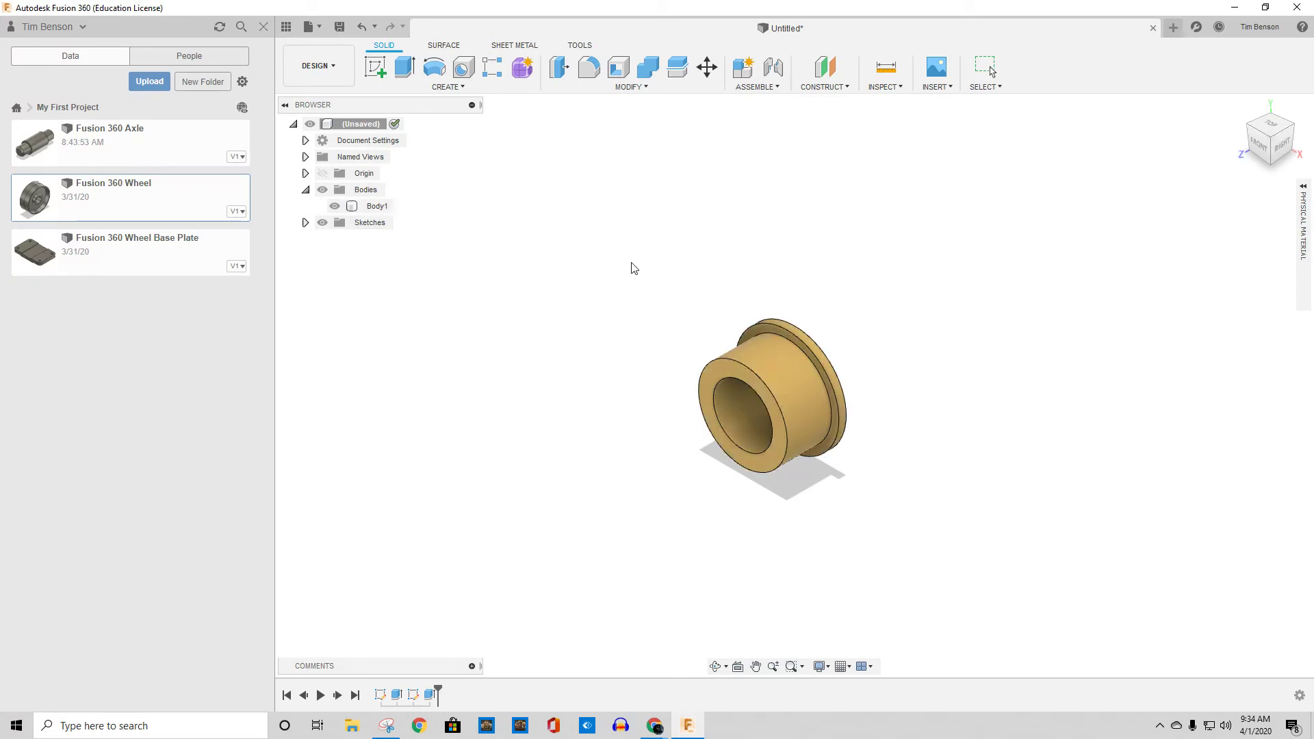
Review the Sketches group in the Browser, selecting Sketch1
click(779, 332)
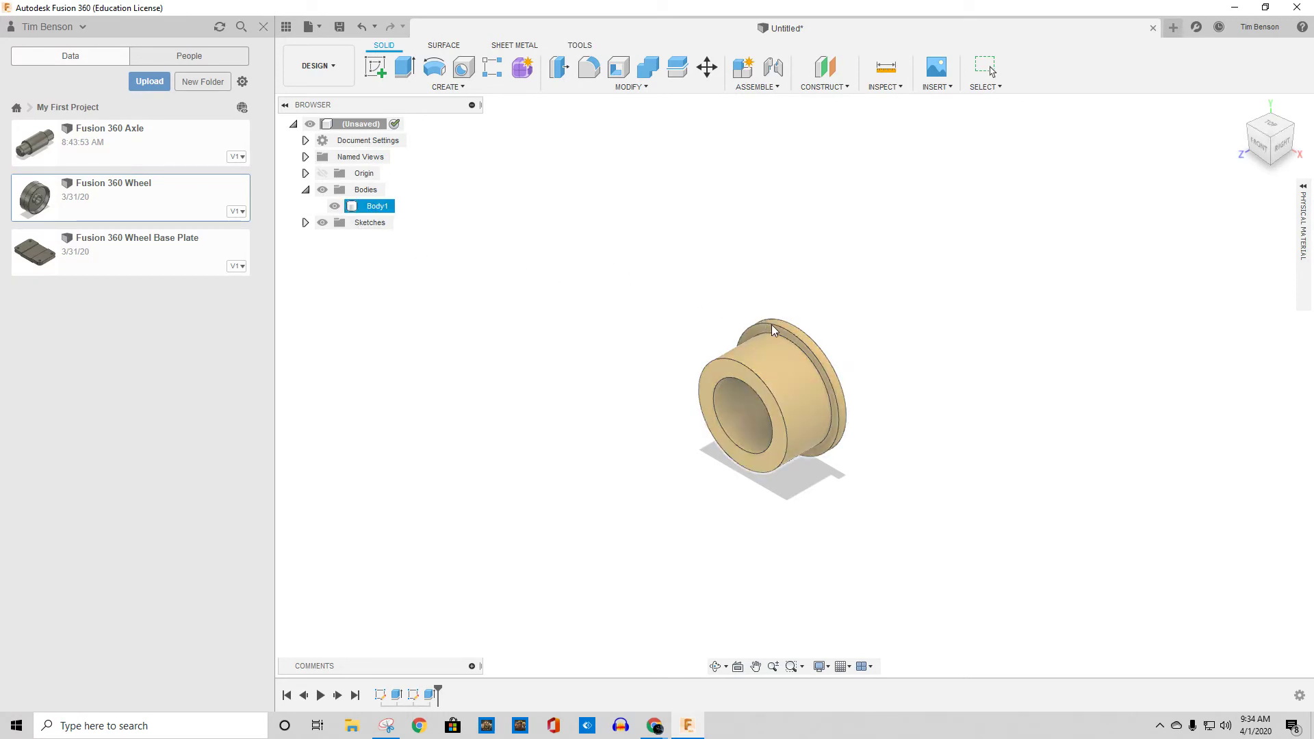
click(305, 223)
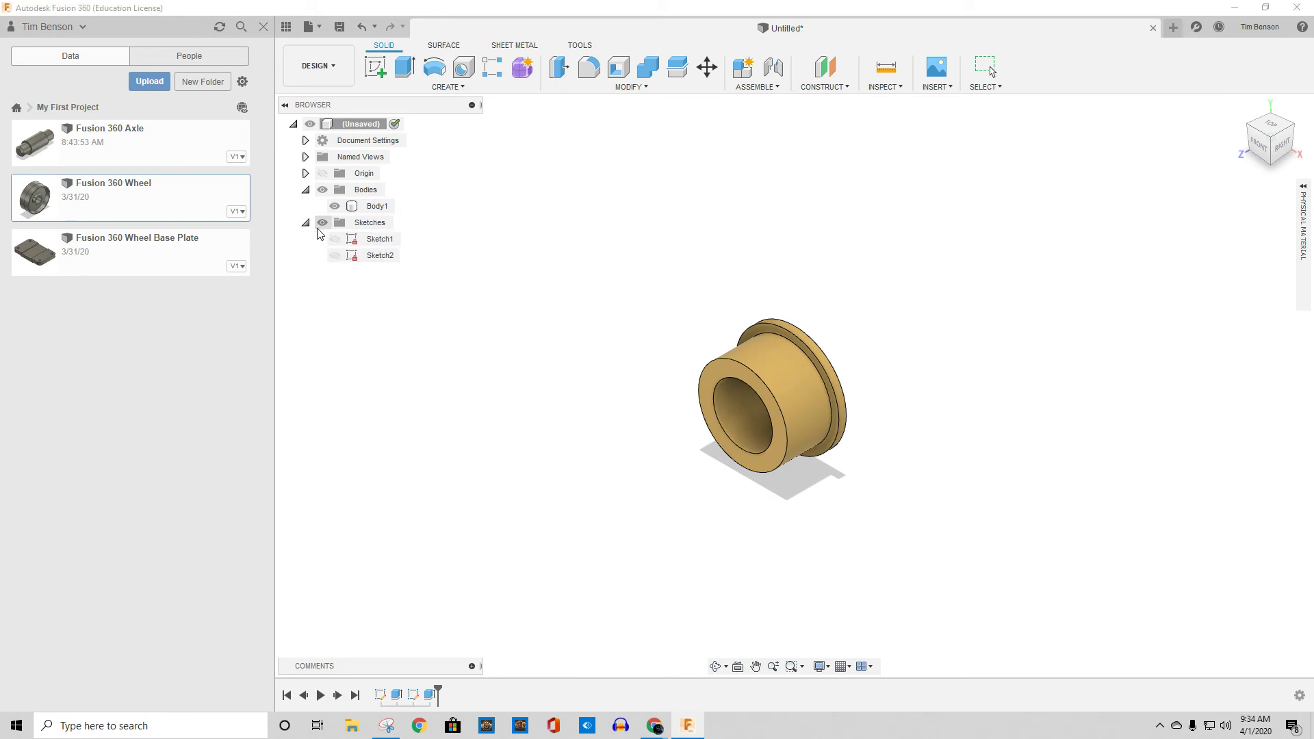
click(360, 241)
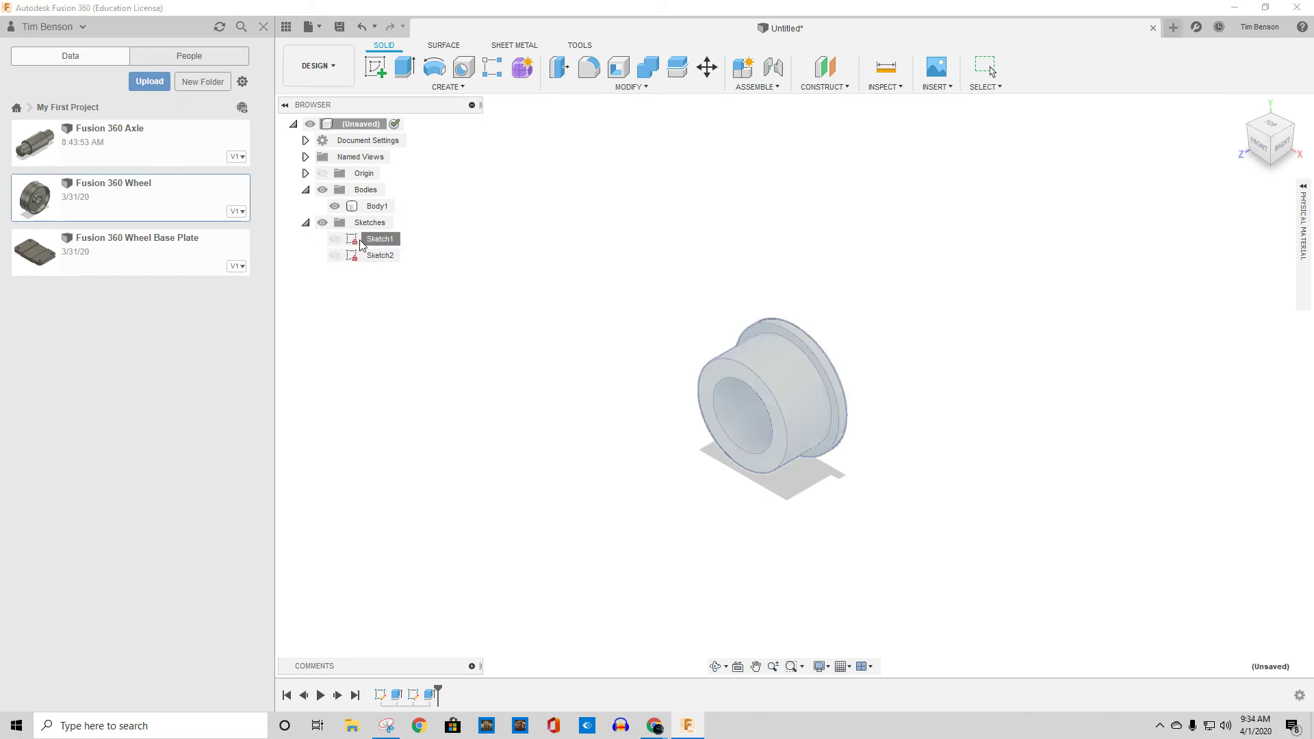
click(361, 222)
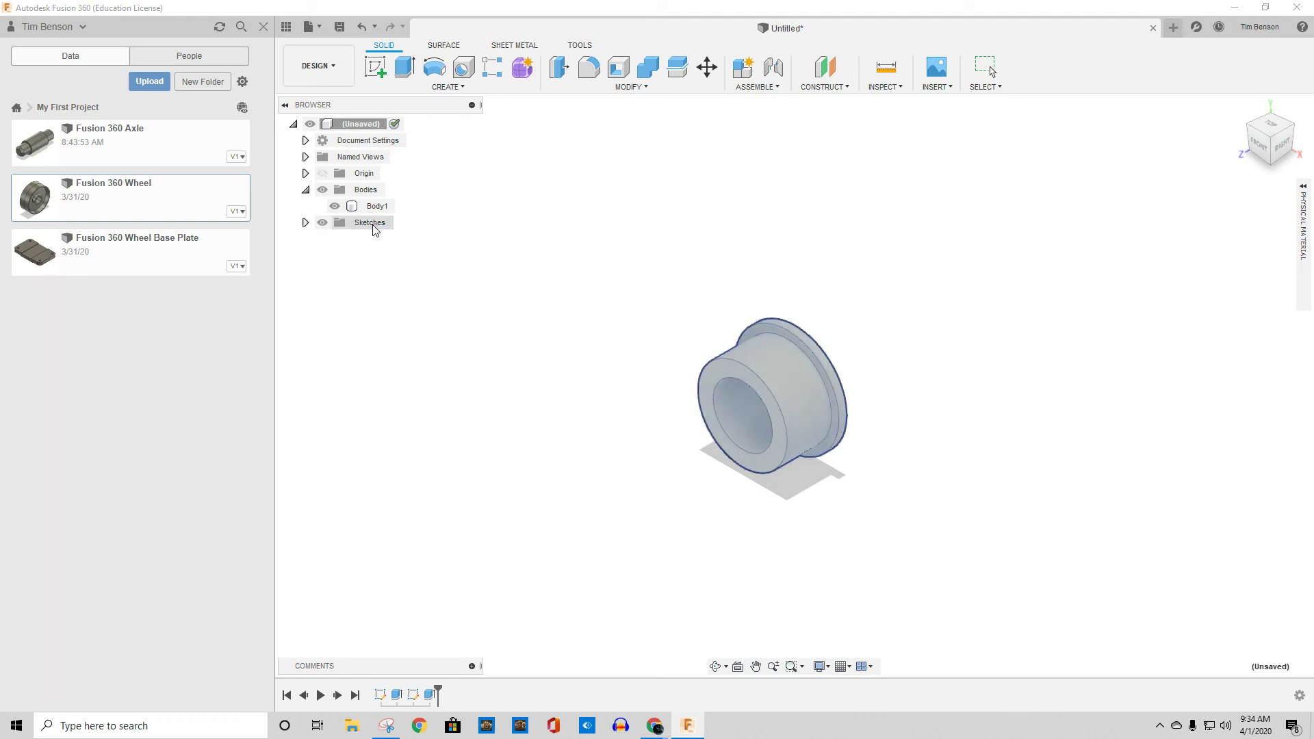
Collapse the Sketches and Bodies groups and cancel the current selection
click(306, 223)
click(306, 190)
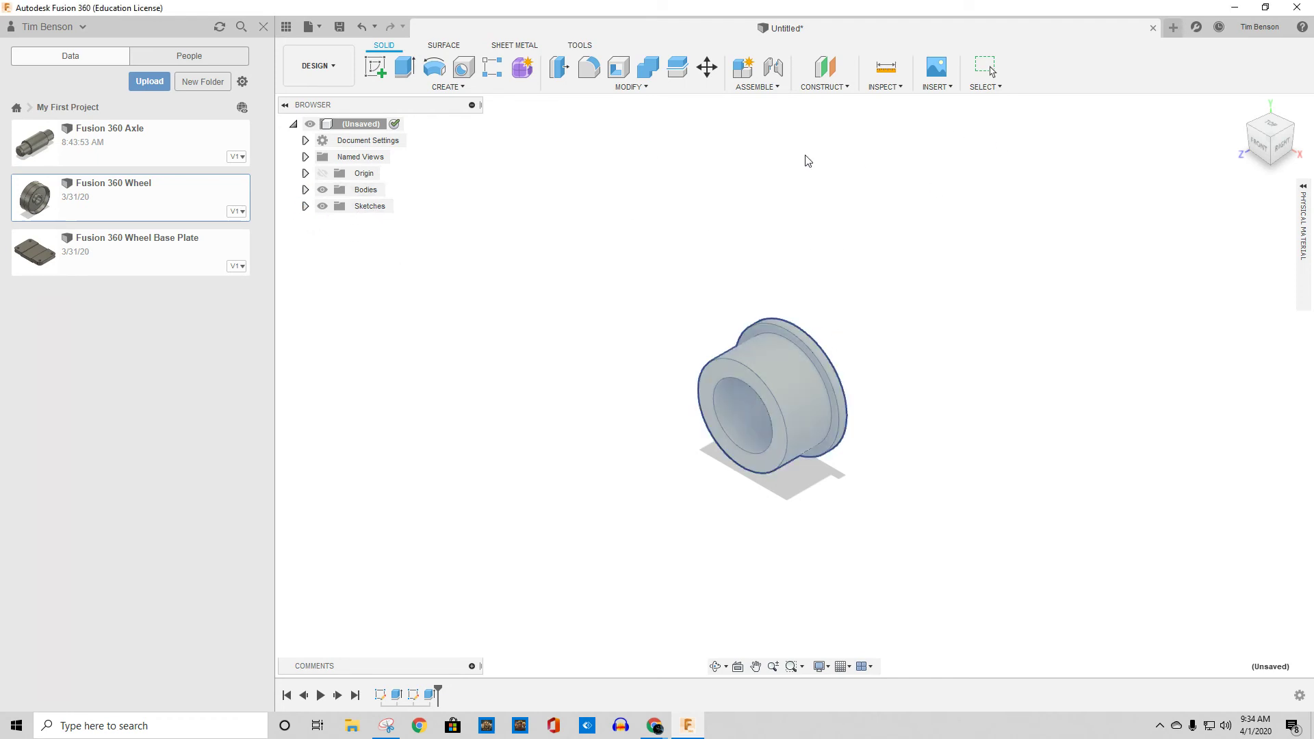
right_click(602, 183)
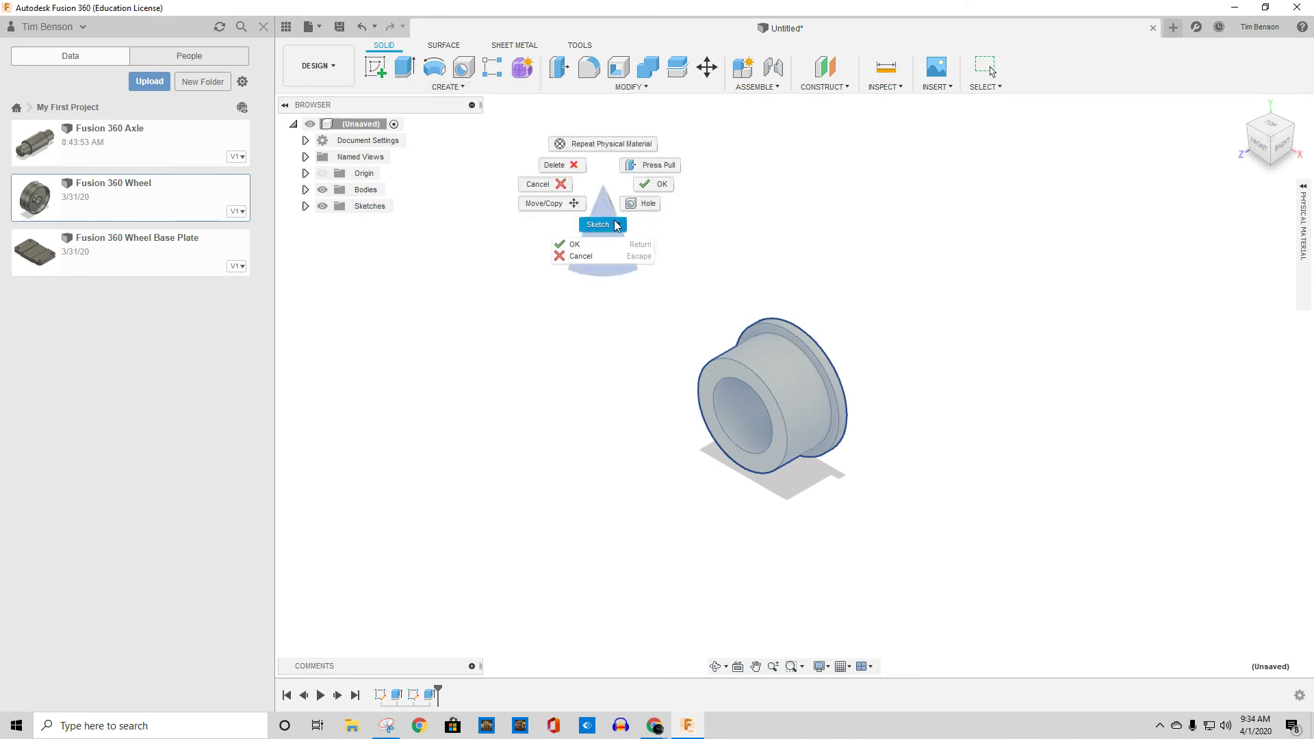
click(547, 194)
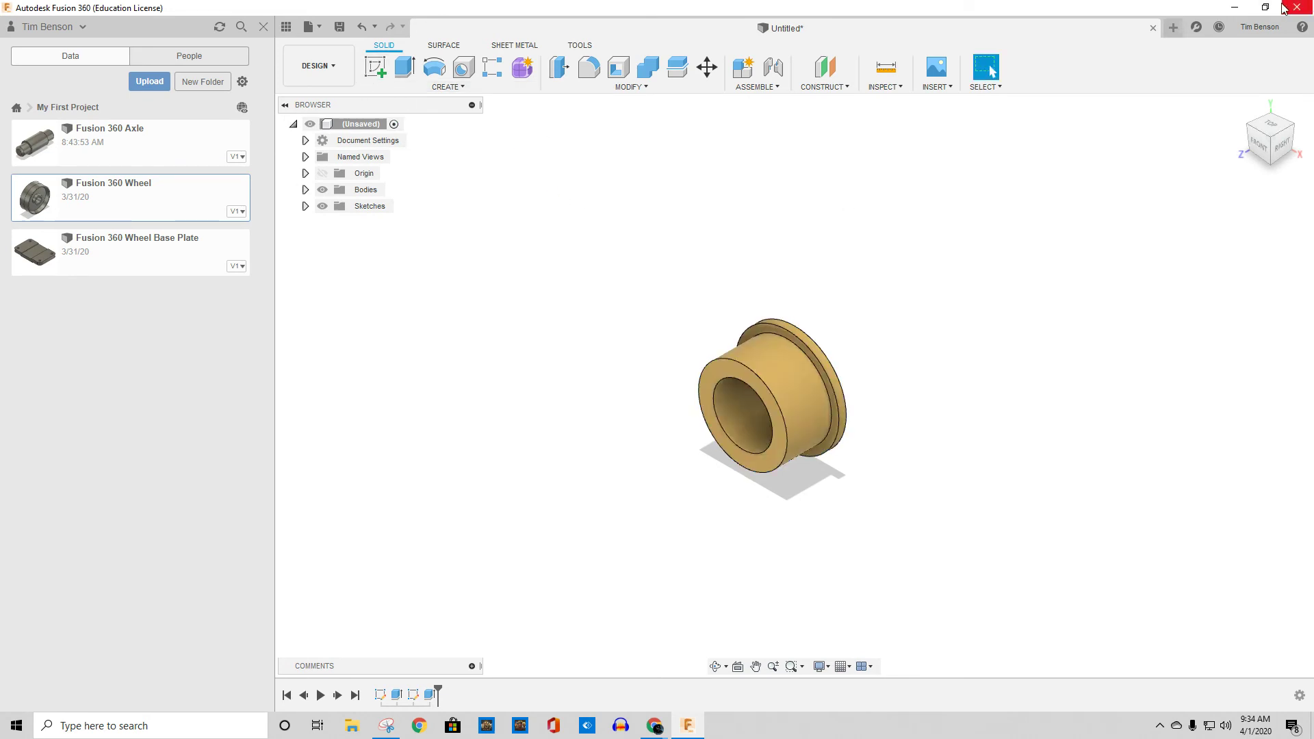
click(339, 27)
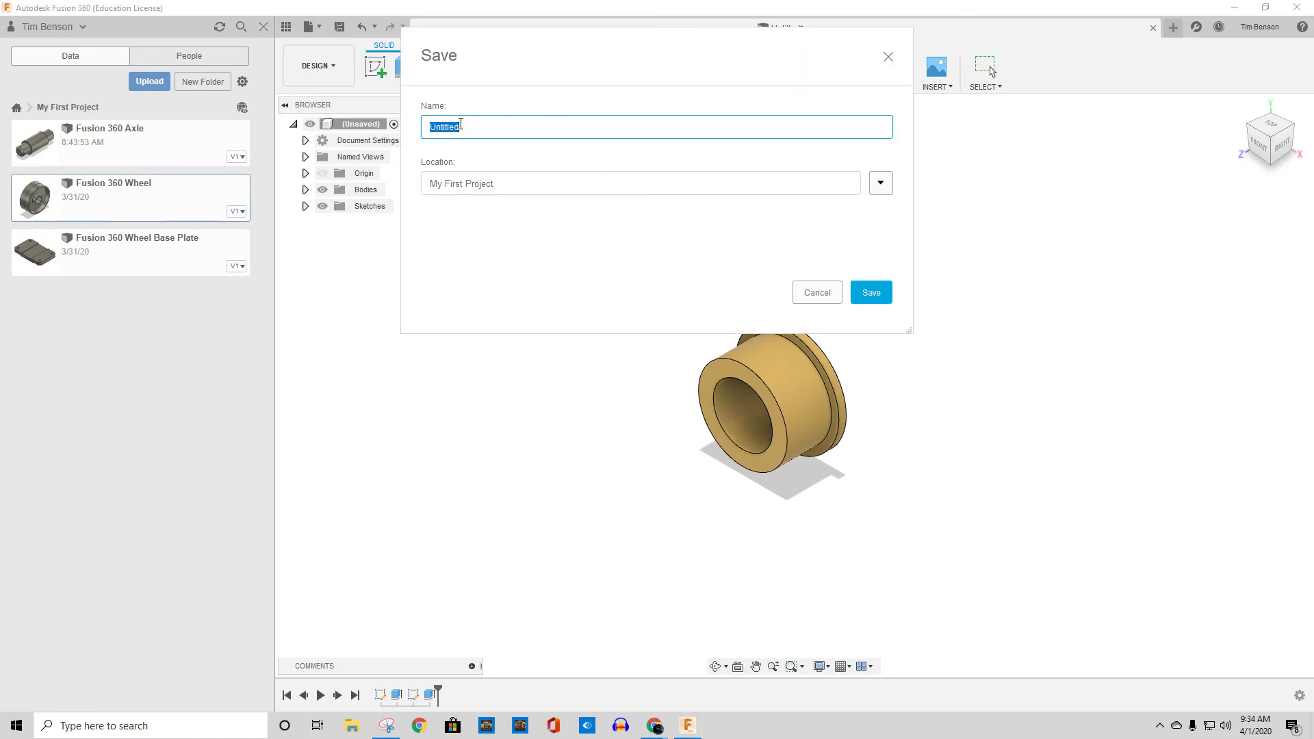
Save the design as 'Fusion 360 Bushing'
text(Fusion 360 Bushing)
key(Return)
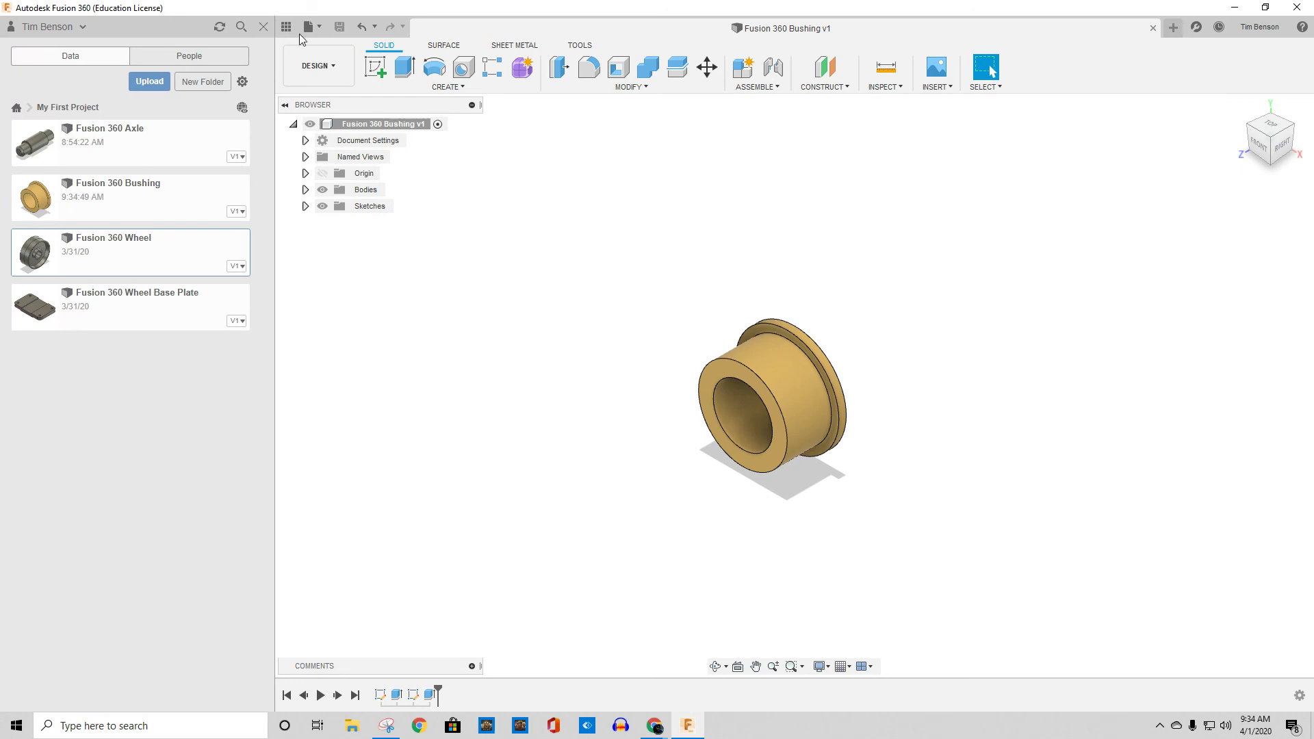
Show the workspace list with DRAWING's From Design and From Animation options
click(334, 66)
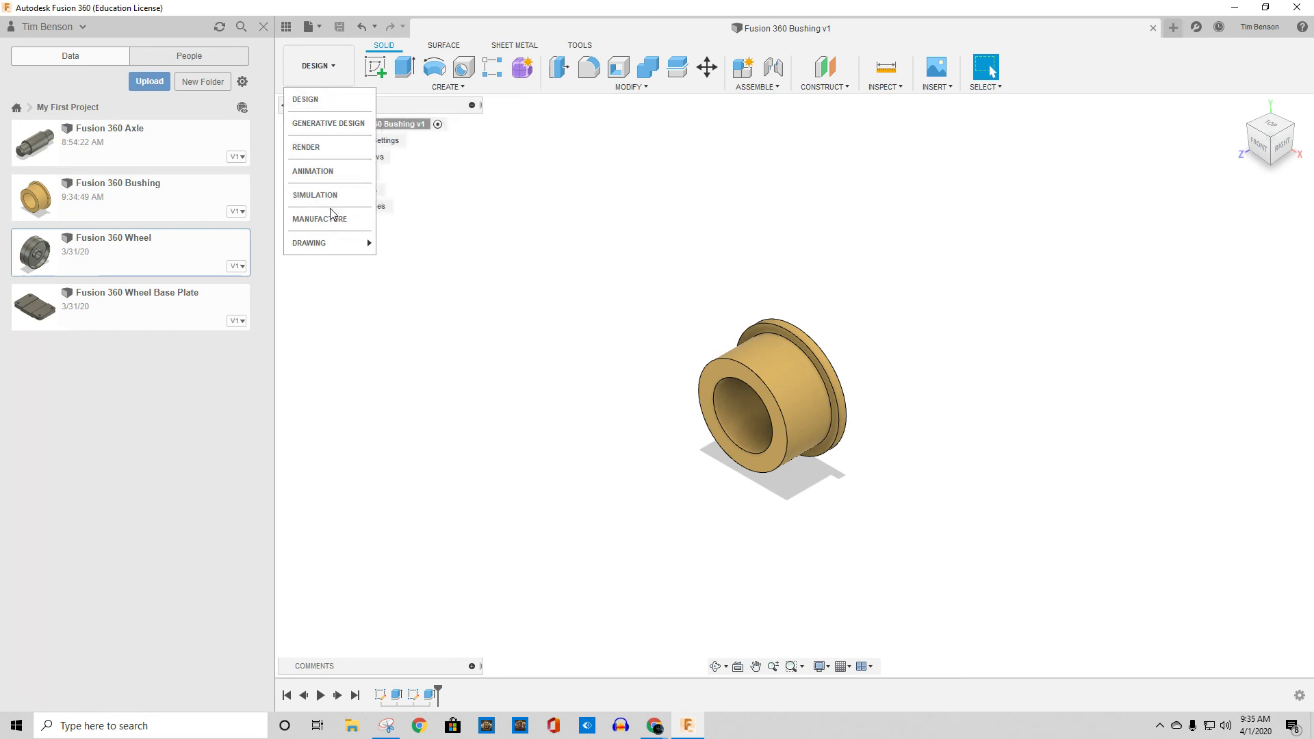
mouse_move(332, 243)
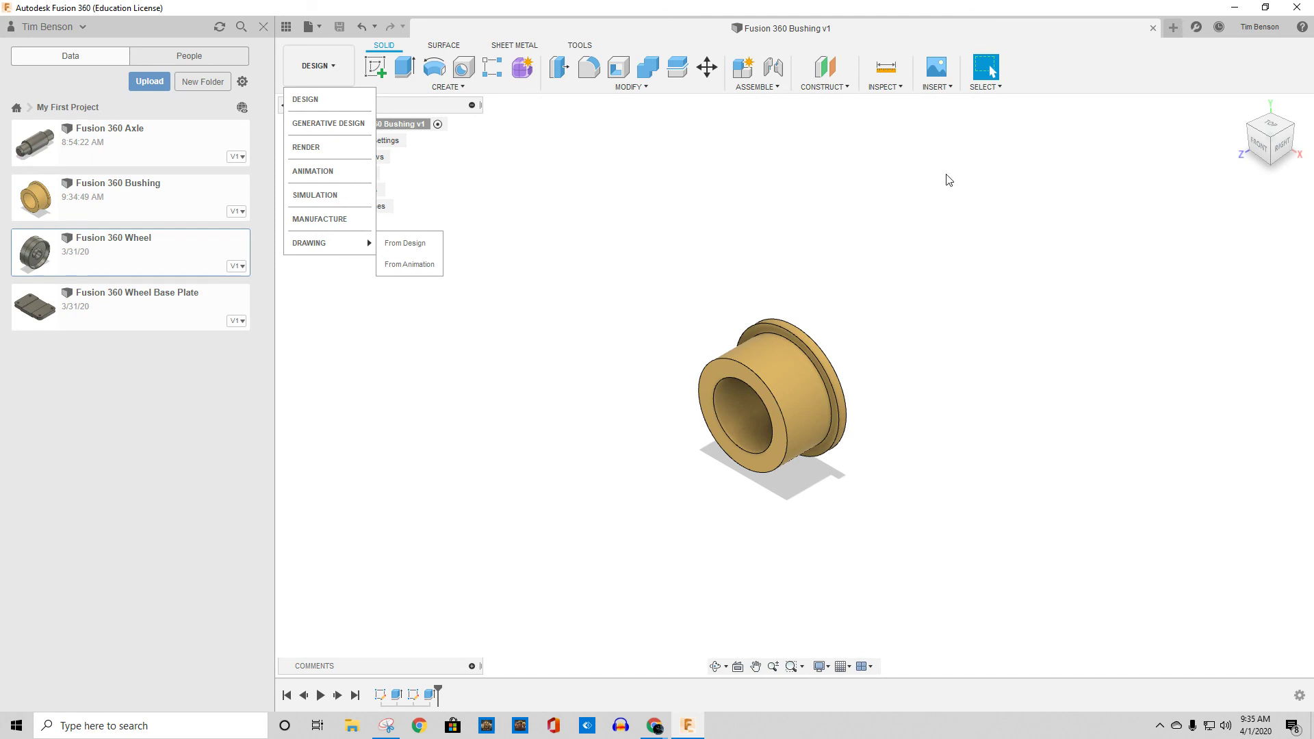